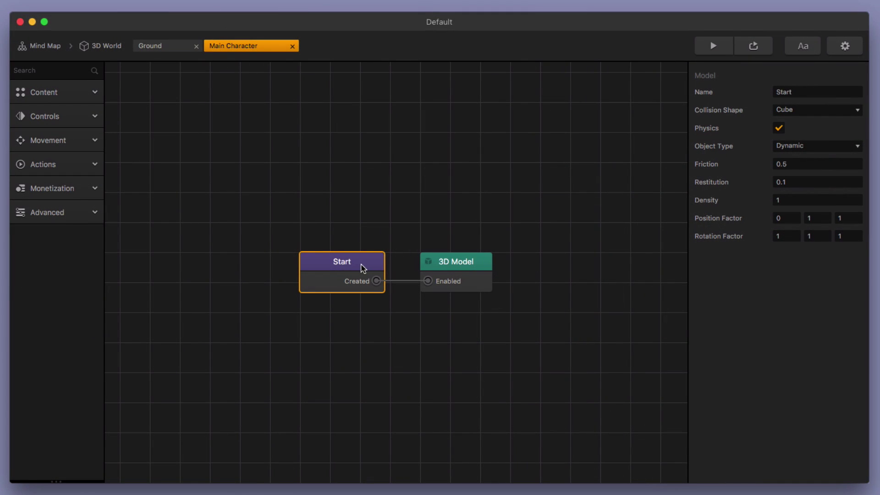
Step: Add a Move node above the 3D Model node and connect the Start node's Created output to its Enabled input
drag(362, 265, 336, 266)
click(77, 146)
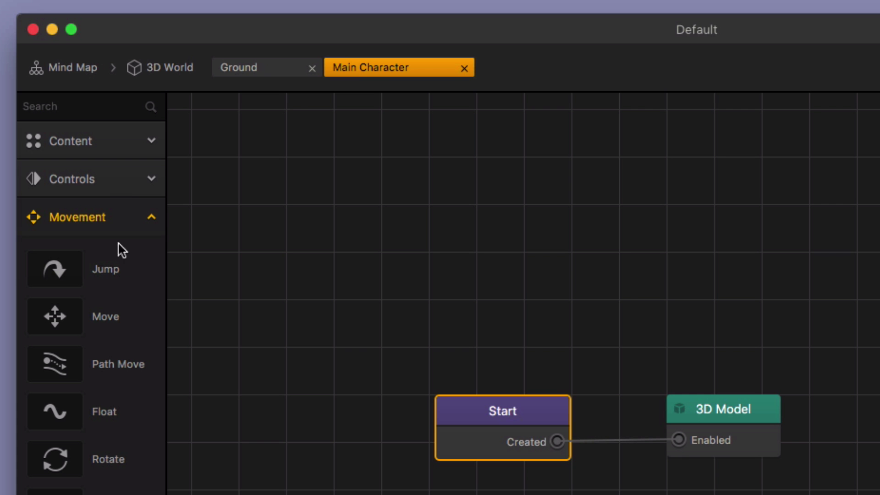
drag(106, 319, 766, 311)
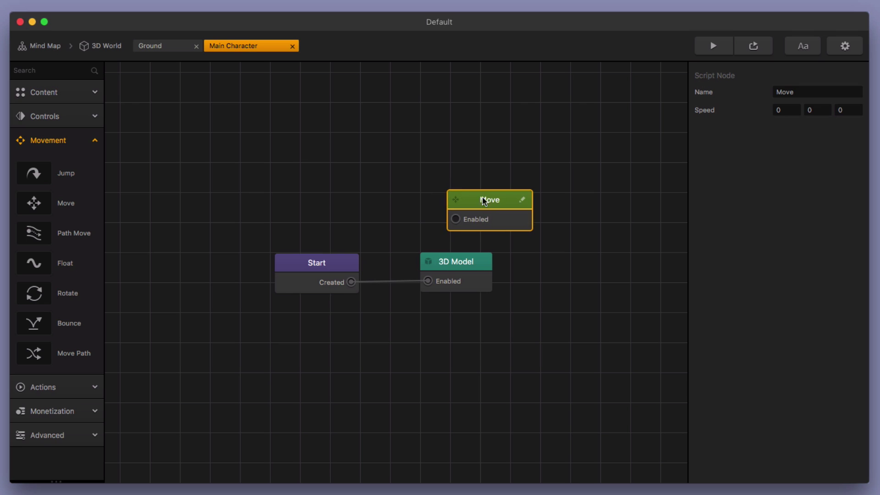
drag(483, 201, 455, 194)
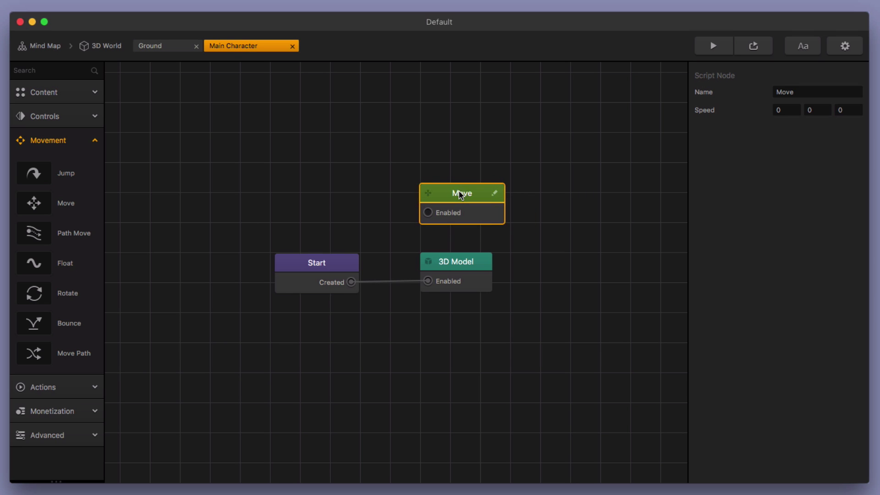
drag(353, 282, 427, 213)
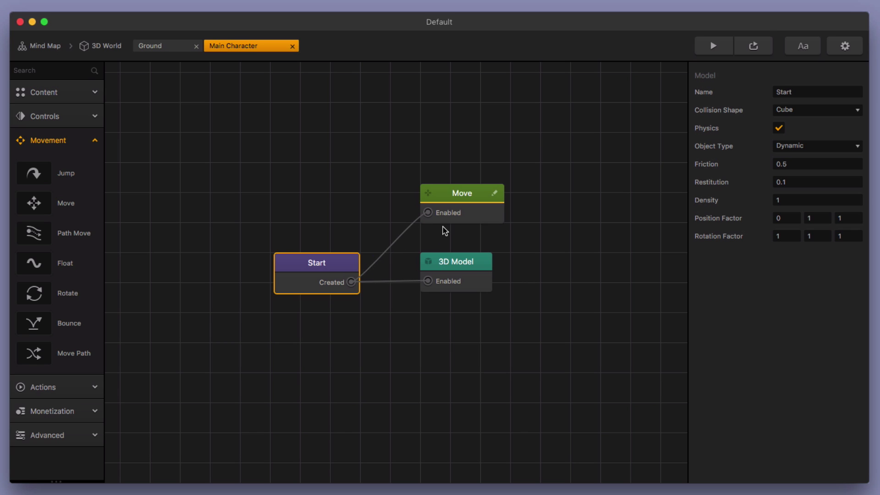
click(69, 140)
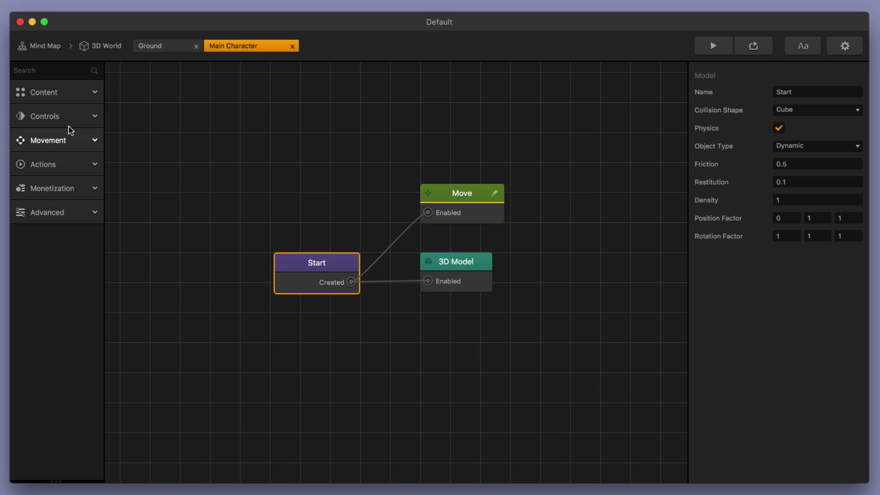
click(69, 120)
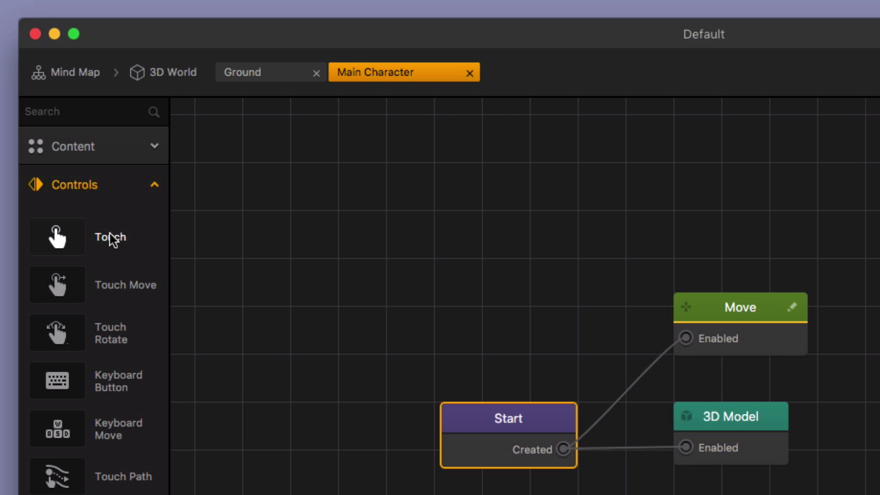
drag(63, 147, 298, 155)
drag(478, 249, 478, 250)
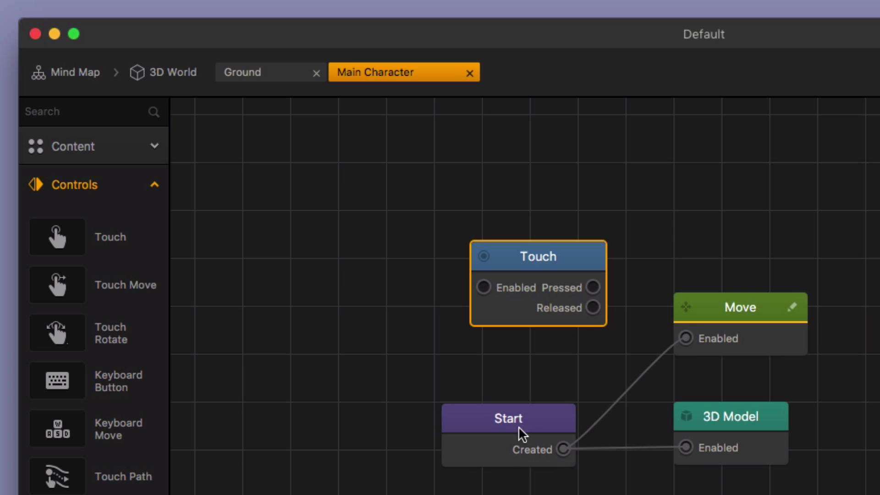
drag(546, 260, 547, 261)
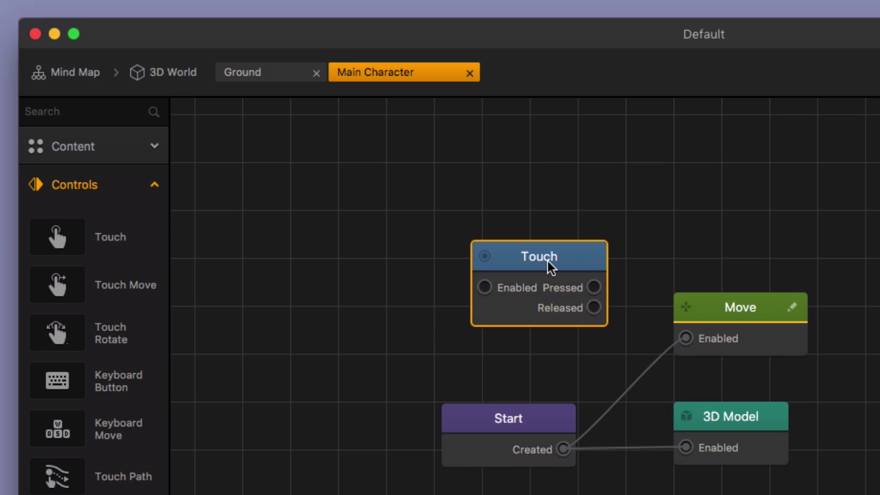
key(Delete)
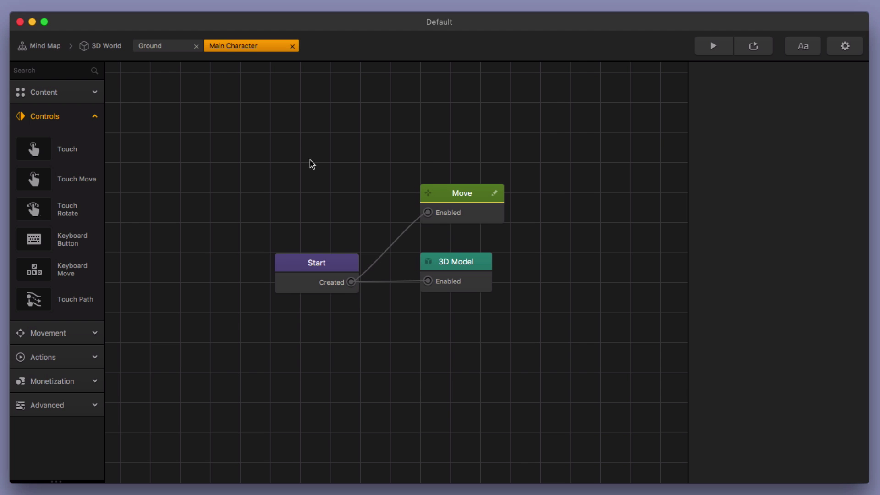
click(101, 184)
Step: In the 3D World, reset the Main Character cube's rotation to 0, 0, 0
click(462, 209)
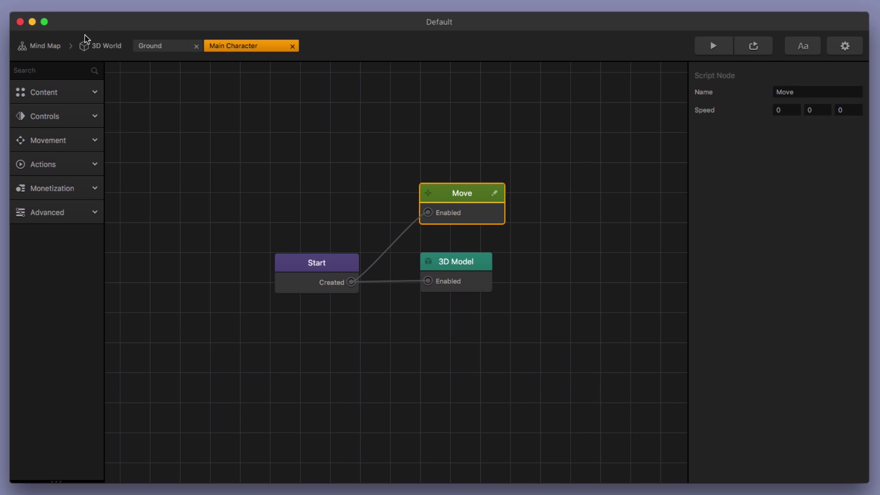
click(104, 46)
scroll(478, 338, down, 3)
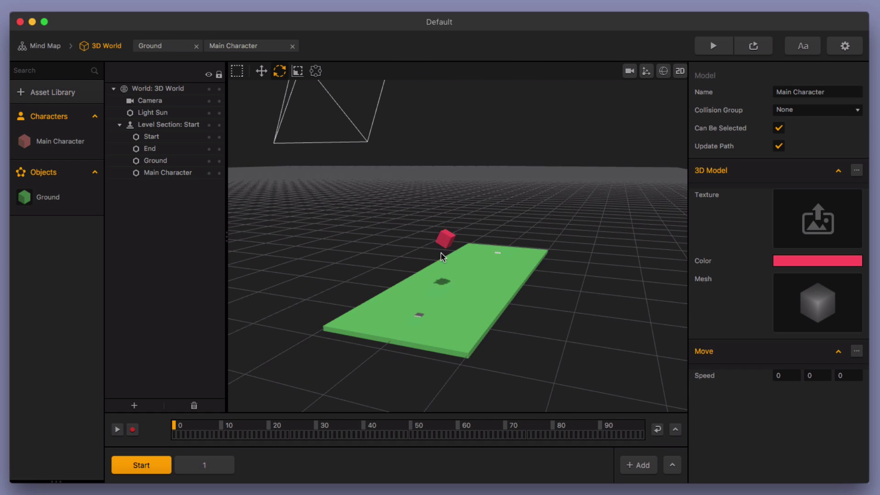
click(444, 239)
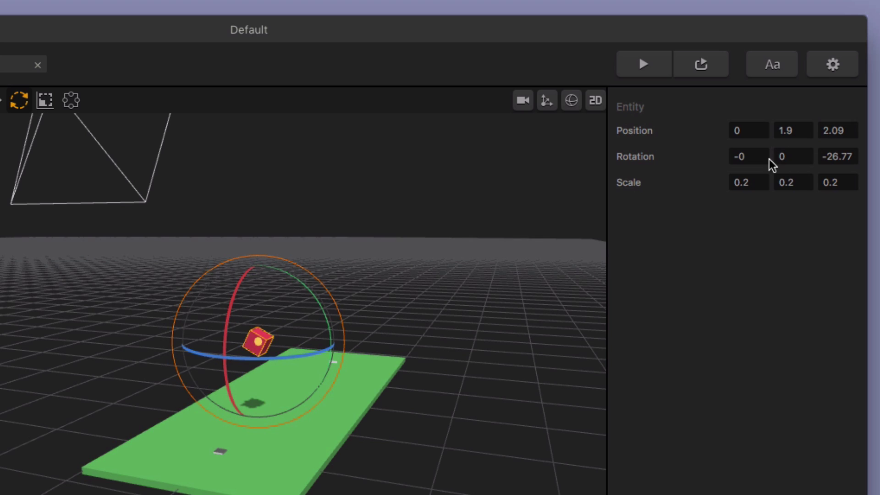
click(823, 157)
text(0)
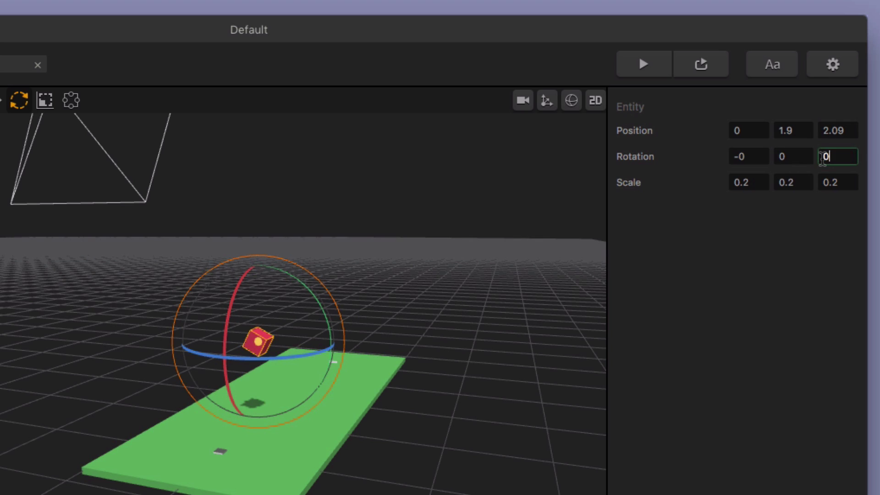
key(Tab)
click(747, 156)
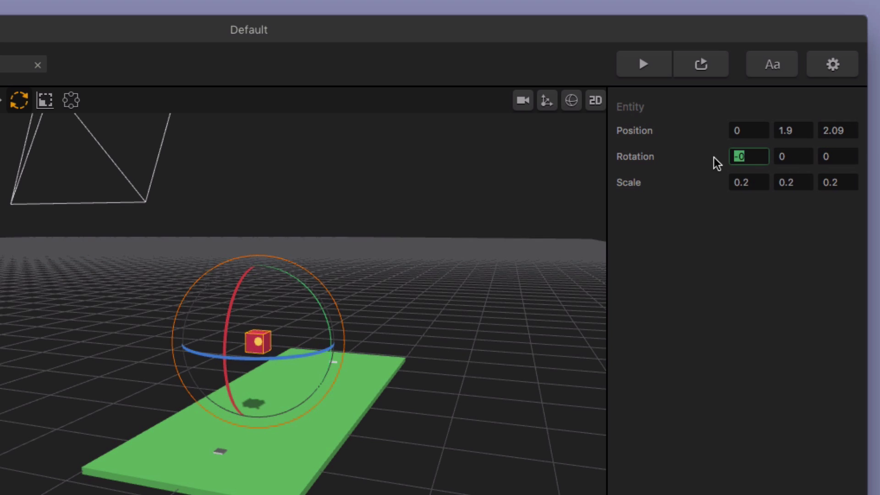
text(0)
Step: Move the Ground platform slightly down, to about -0.08 on the Y axis
click(263, 73)
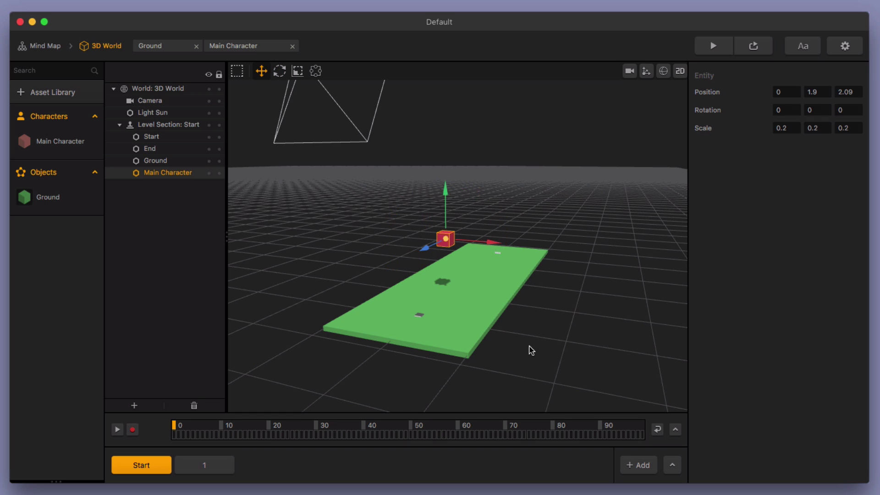
middle_drag(528, 350, 470, 295)
click(430, 286)
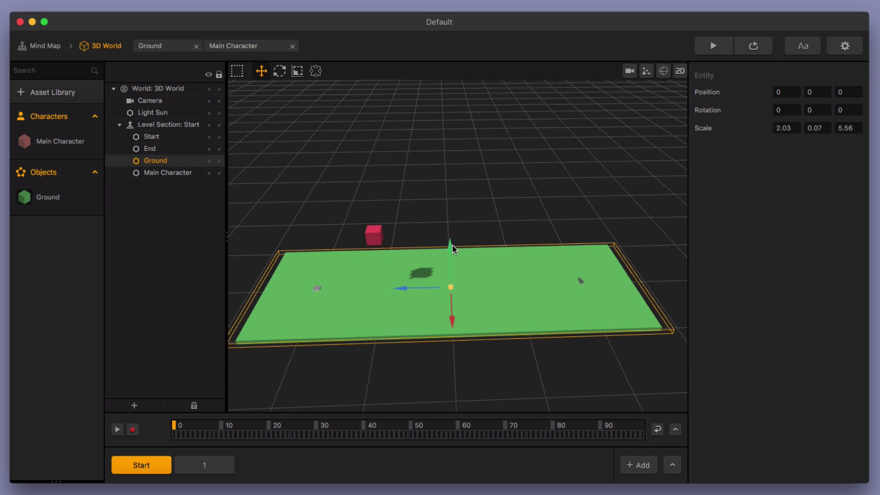
drag(451, 244, 451, 249)
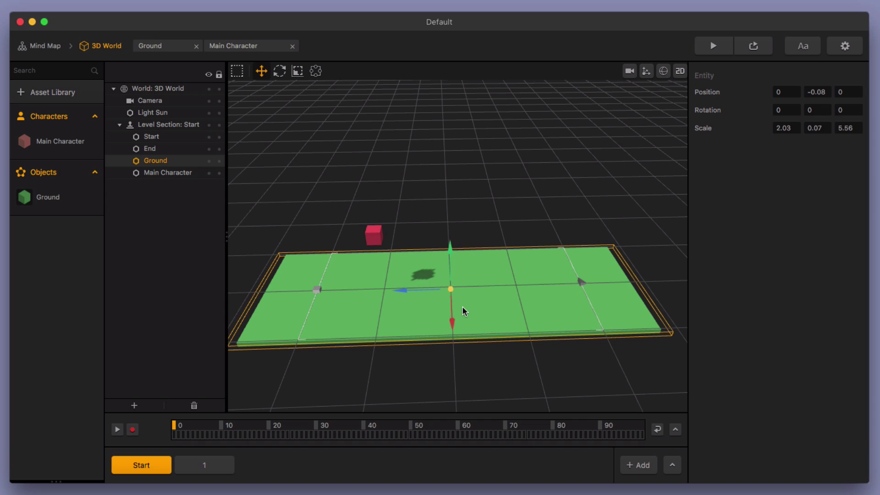
scroll(461, 308, down, 2)
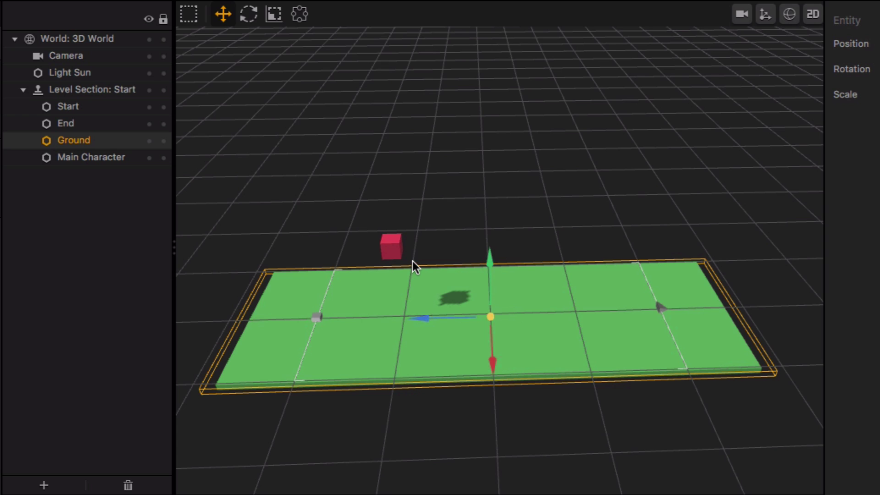
Step: Set the Z speed of the Main Character's Move node to 5 and preview the game
click(387, 252)
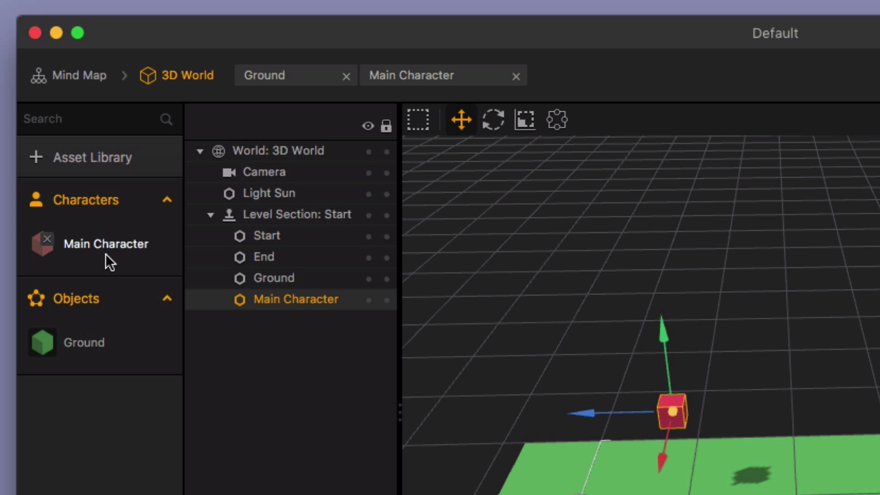
double_click(106, 248)
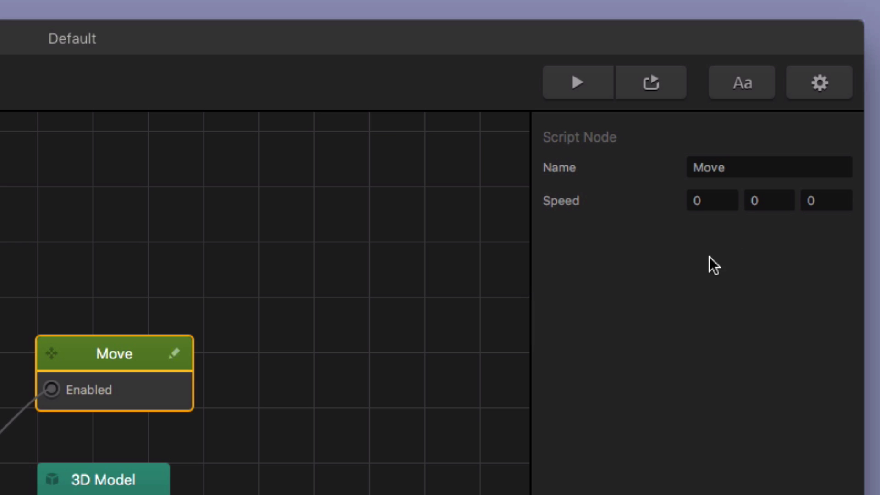
click(848, 110)
key(BackSpace)
text(5)
key(Return)
click(596, 94)
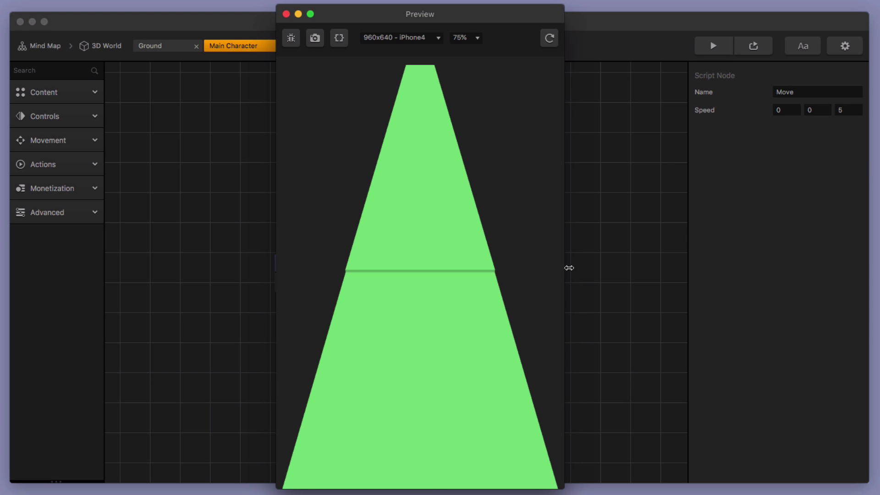
Step: Change the Move node's Z speed to -5 and close the preview
click(837, 110)
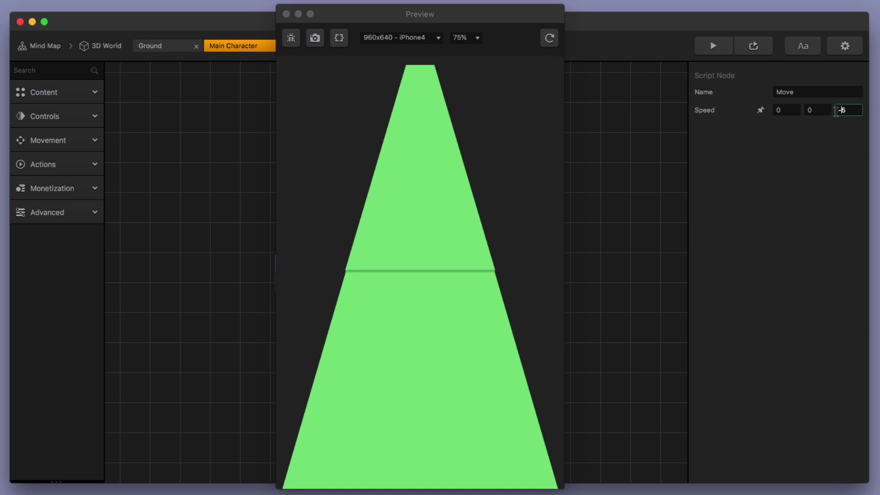
key(Return)
click(286, 14)
Step: Return to the 3D World, select the Ground, and switch to level section 1
click(116, 47)
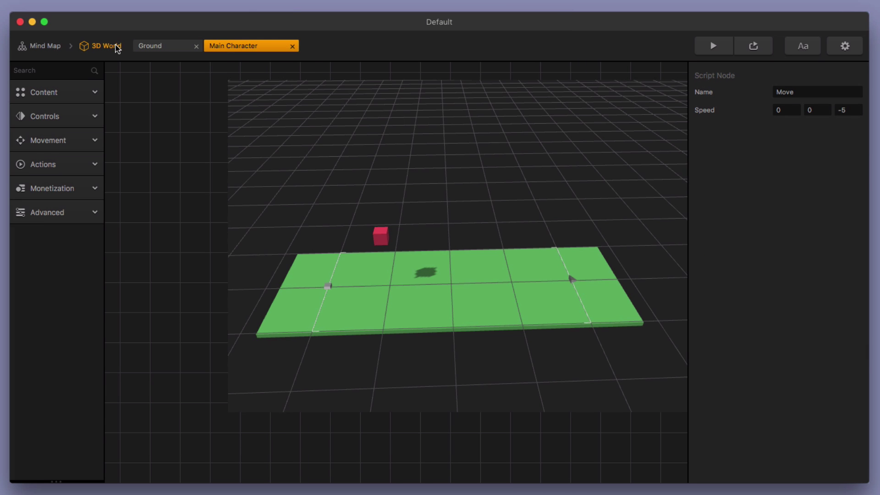
click(392, 317)
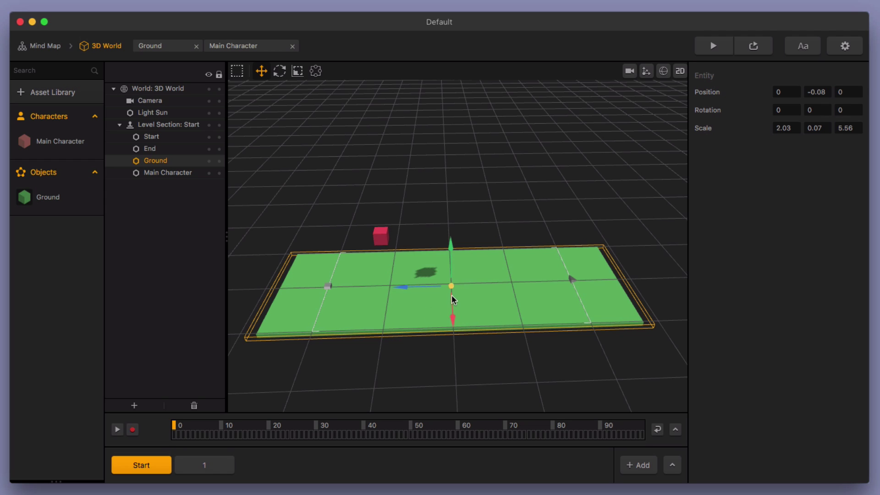
click(209, 456)
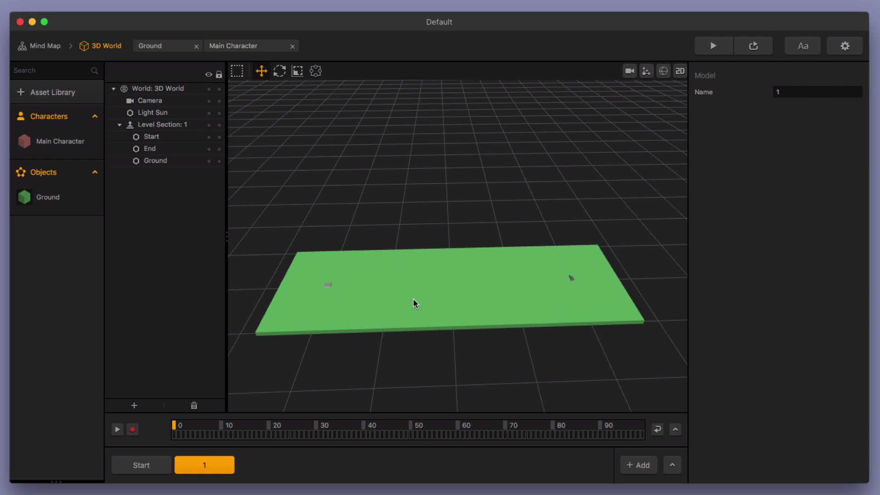
Step: Delete the Ground from level section 1 and undo the deletion
click(428, 292)
key(Delete)
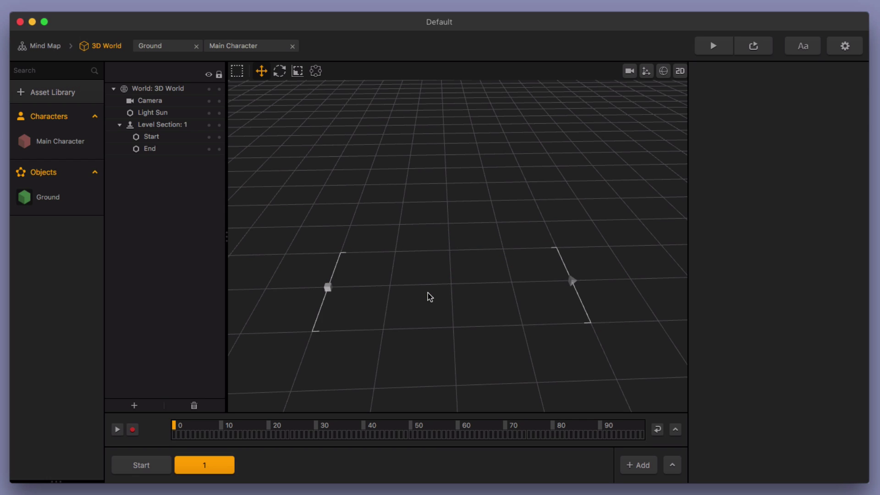
key(super+z)
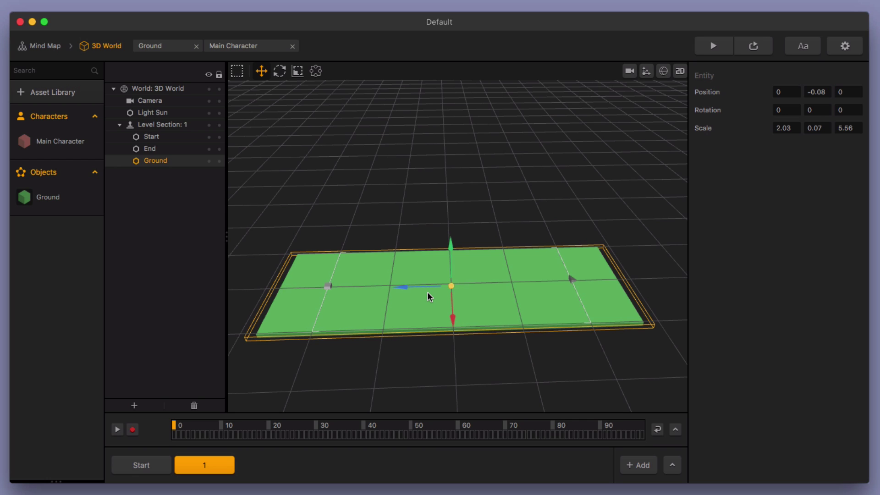
Step: Compare the Start and 1 level sections and preview the game to check the Main Character's movement
click(151, 473)
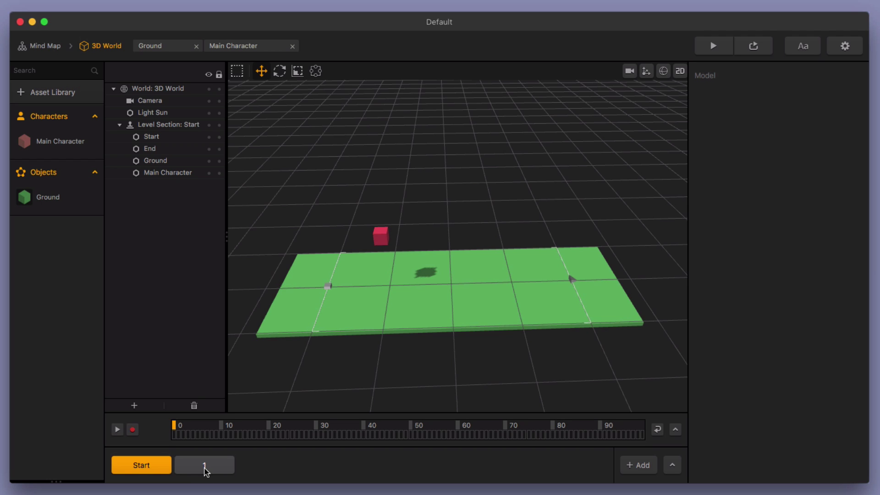
click(205, 467)
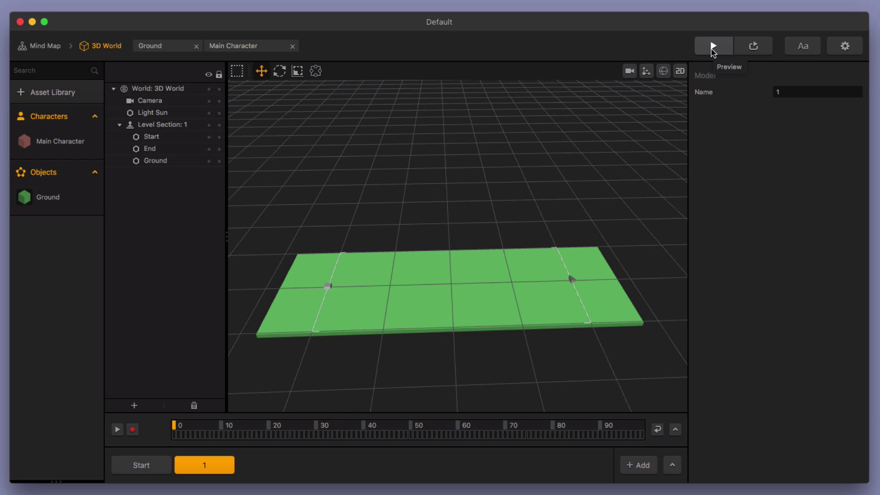
double_click(63, 142)
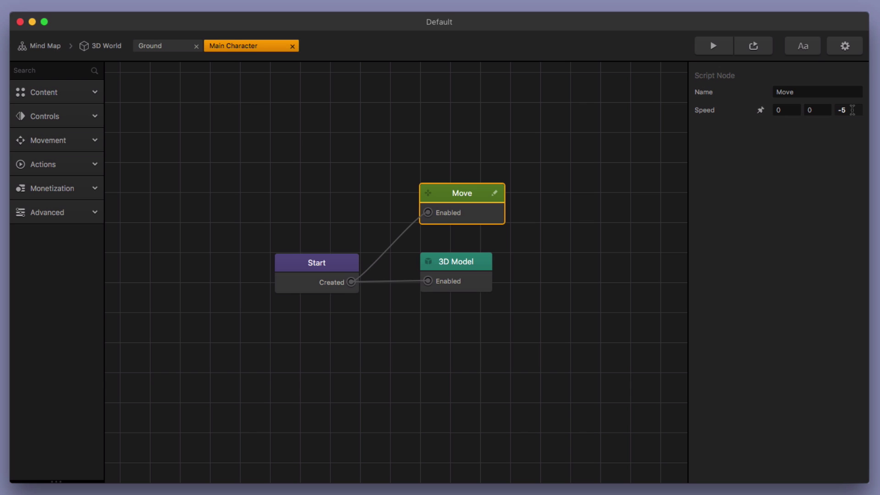
click(725, 51)
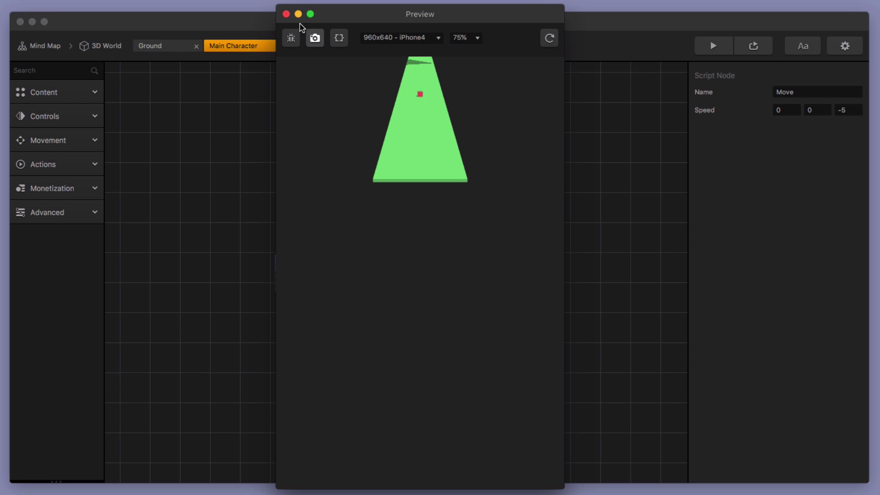
click(285, 14)
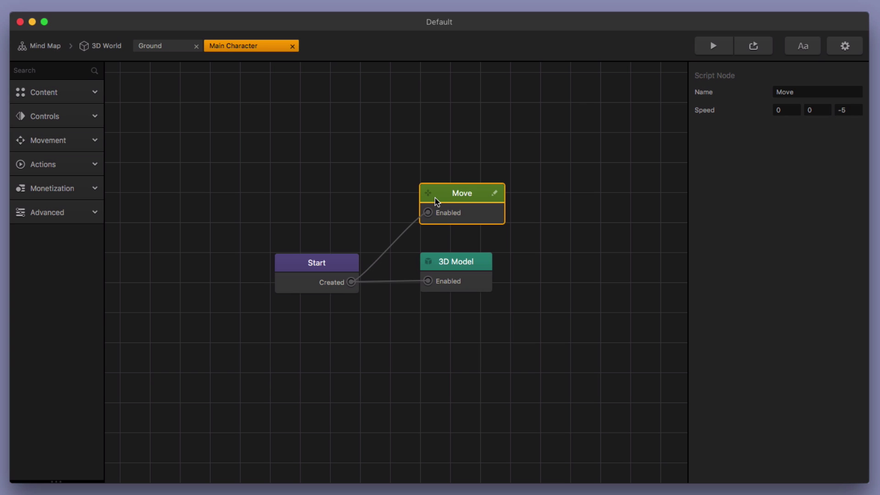
Step: In the 3D World, set the Camera's Position Follow to Character, then preview the game and close the preview
click(118, 48)
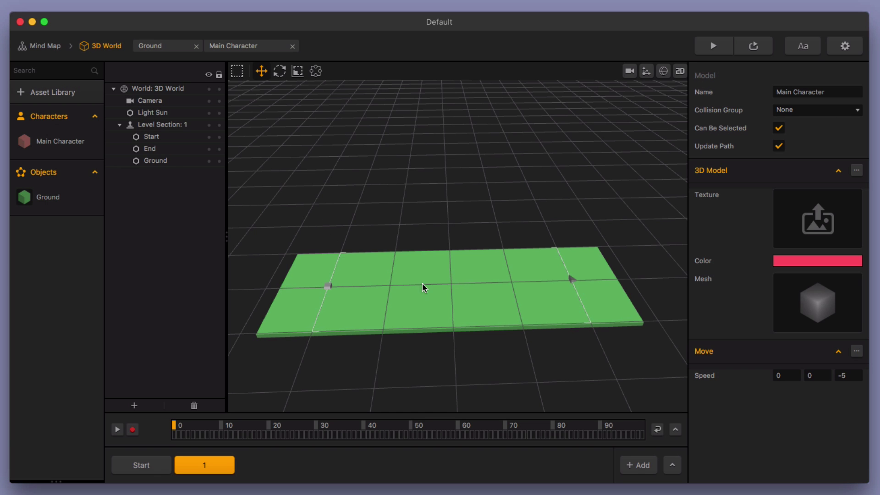
scroll(482, 315, down, 5)
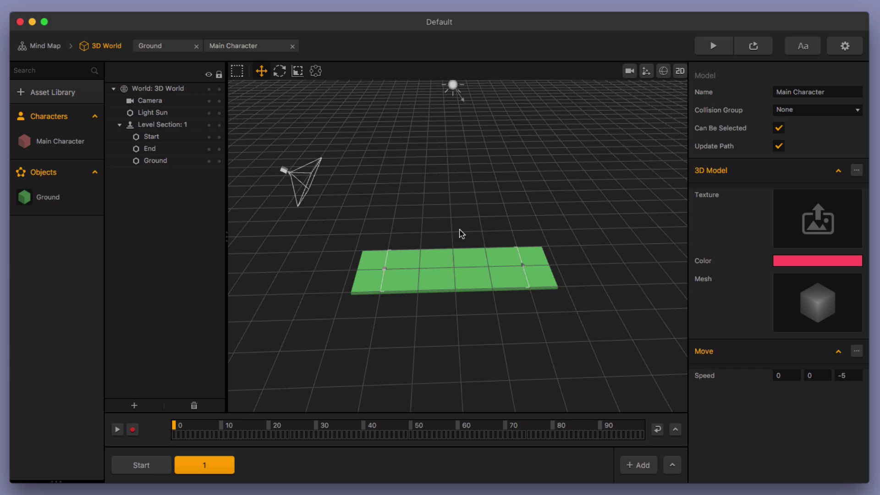
click(285, 173)
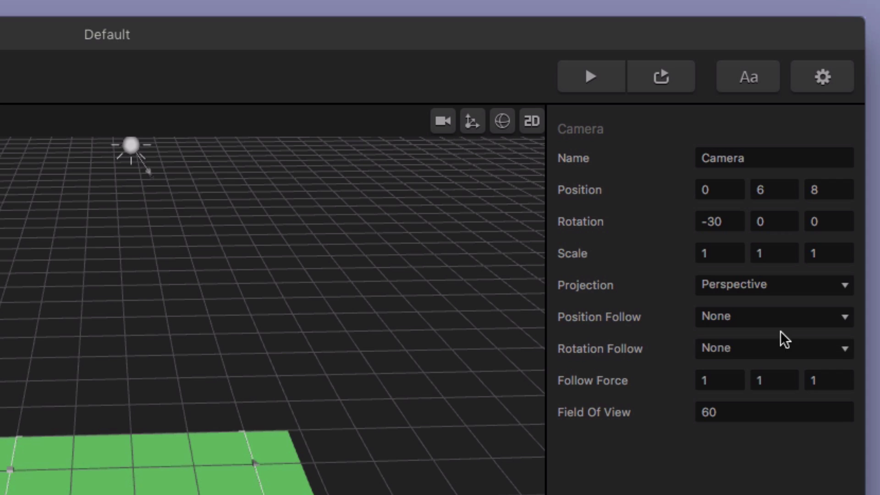
click(783, 321)
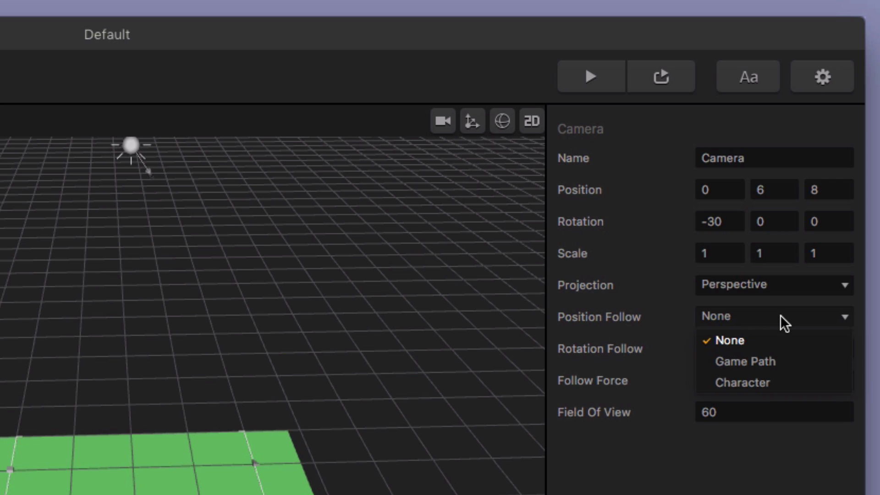
click(764, 385)
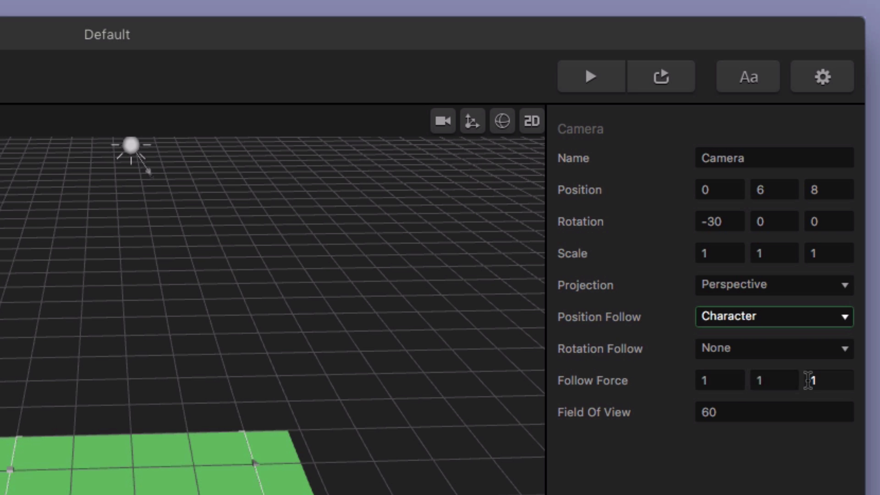
click(591, 77)
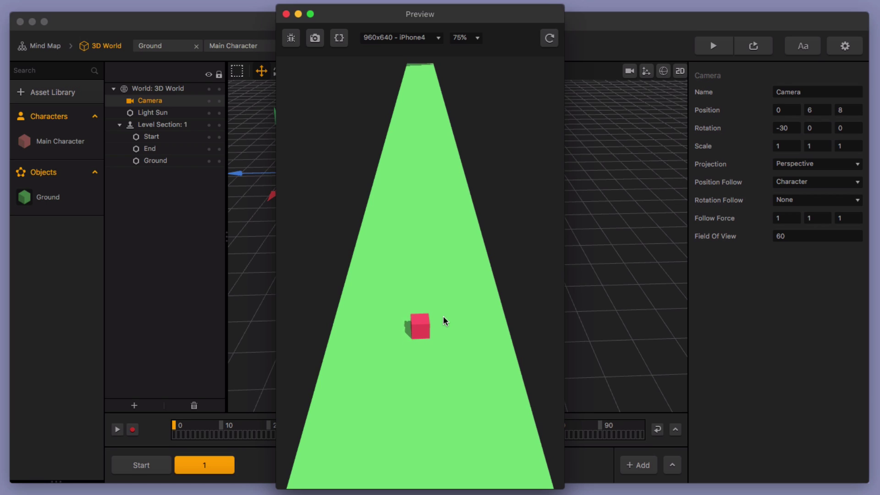
click(286, 15)
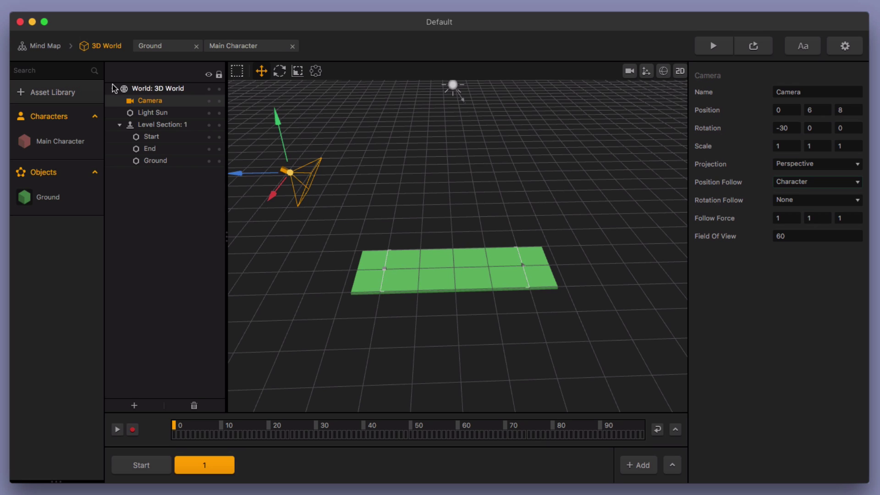
Step: Add a Touch node to the Main Character's node graph and connect Start's Created output to its Enabled input
double_click(64, 141)
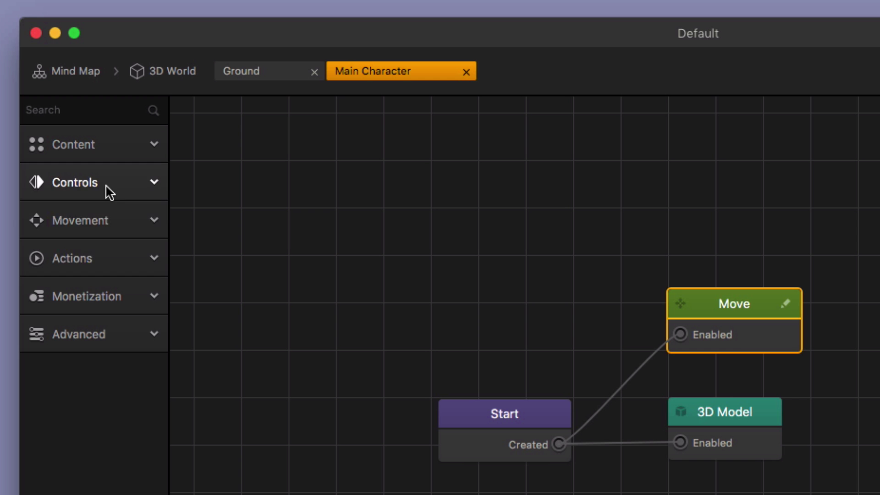
click(64, 120)
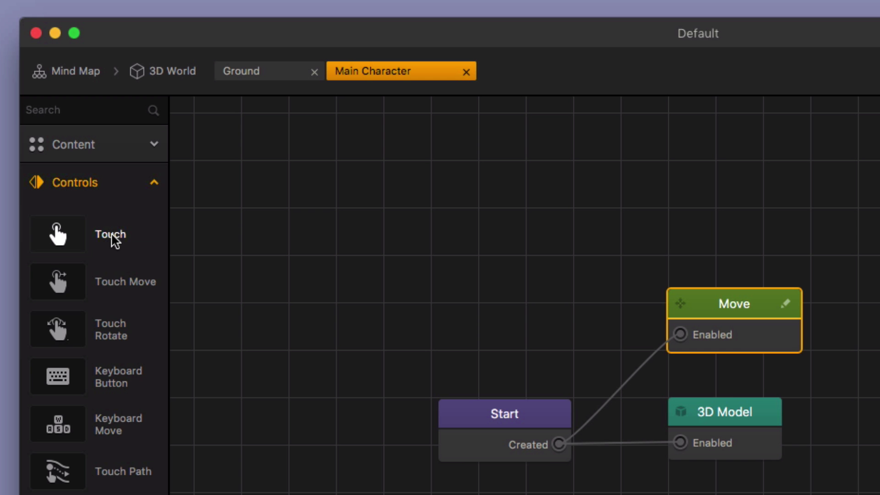
drag(112, 238, 522, 203)
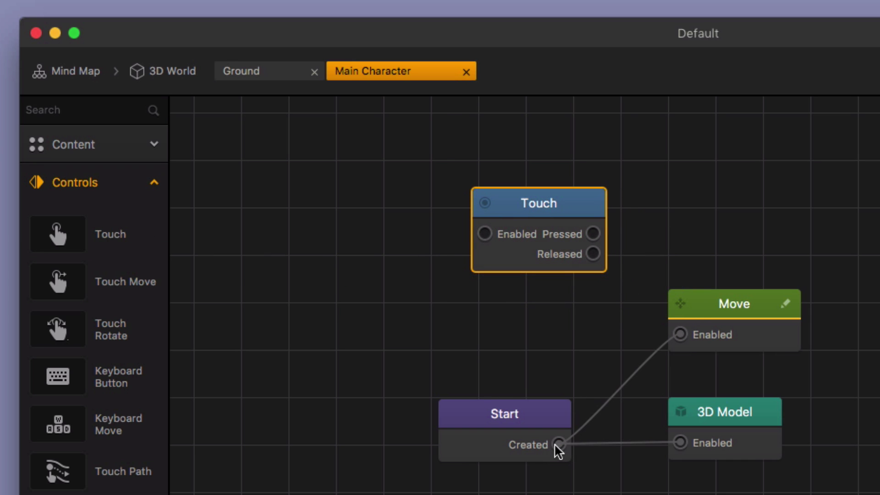
drag(558, 445, 483, 234)
click(532, 212)
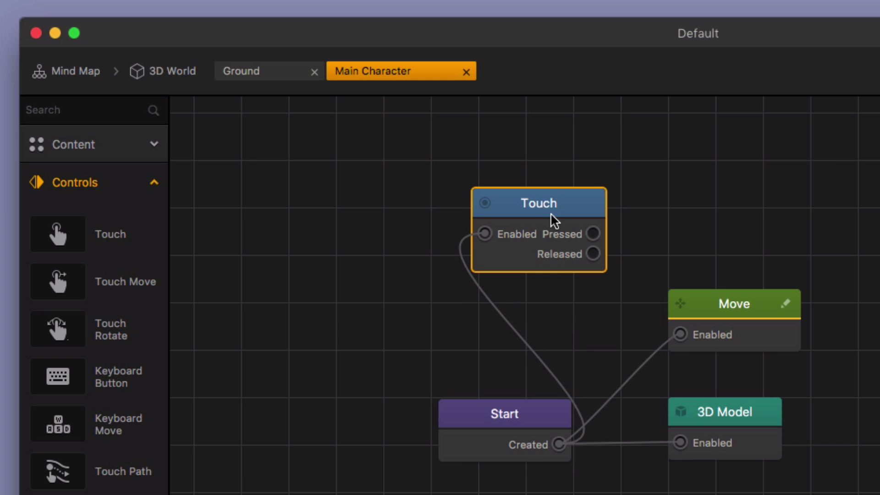
Step: Add a Jump node beside the Touch node and connect Touch's Pressed output to Jump's Enabled input
click(103, 183)
click(108, 224)
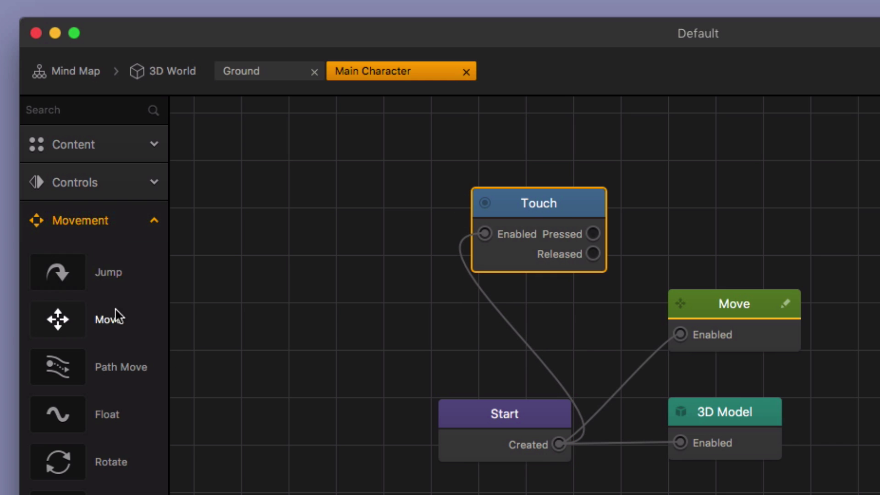
drag(58, 272, 700, 197)
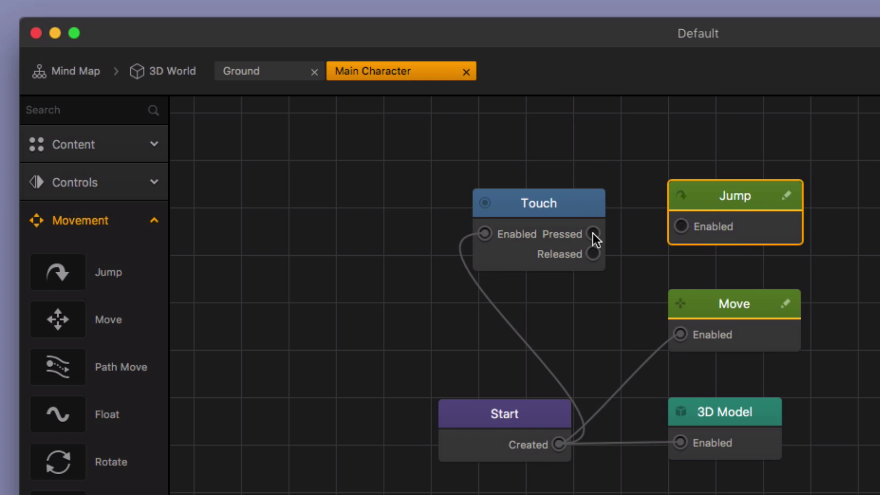
drag(593, 233, 680, 226)
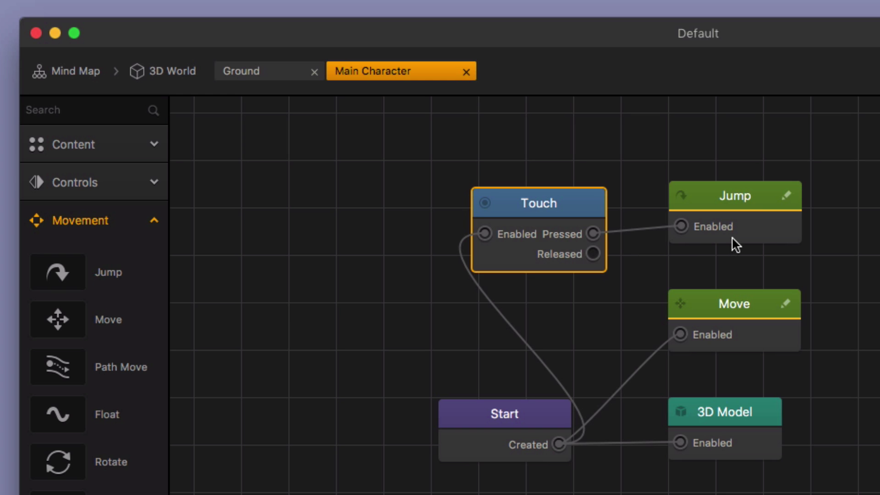
Step: Set the Jump node's Y Jump Force to 10 and test the jump in the game preview
click(754, 232)
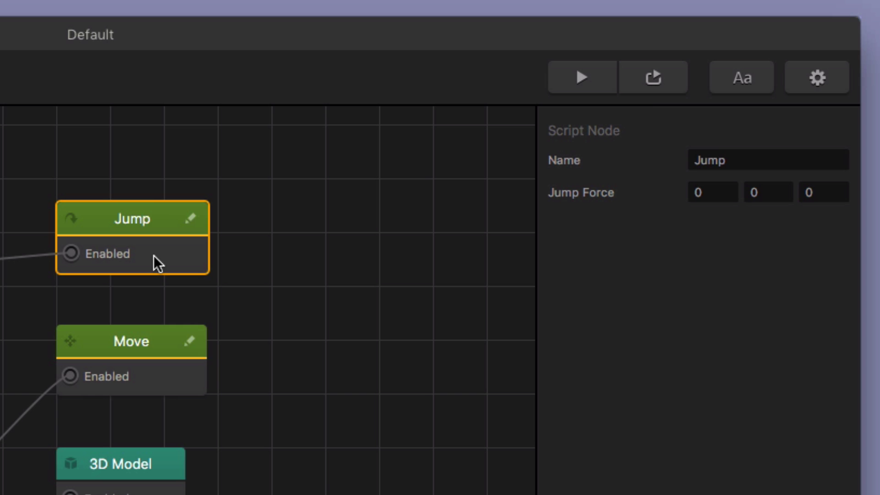
click(779, 192)
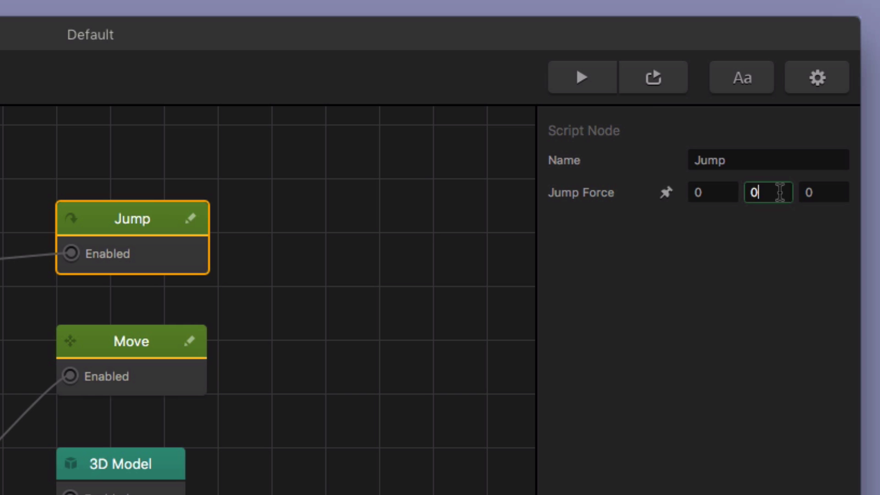
key(super+a)
key(BackSpace)
text(10)
key(Return)
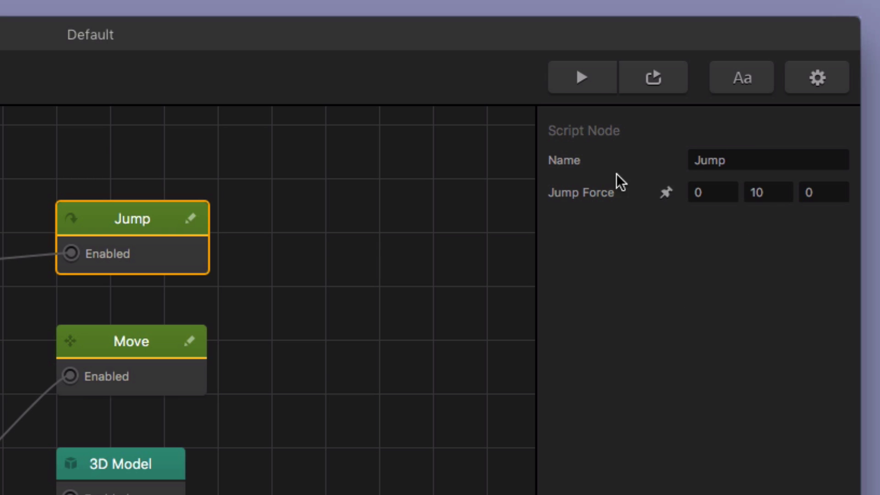
click(583, 77)
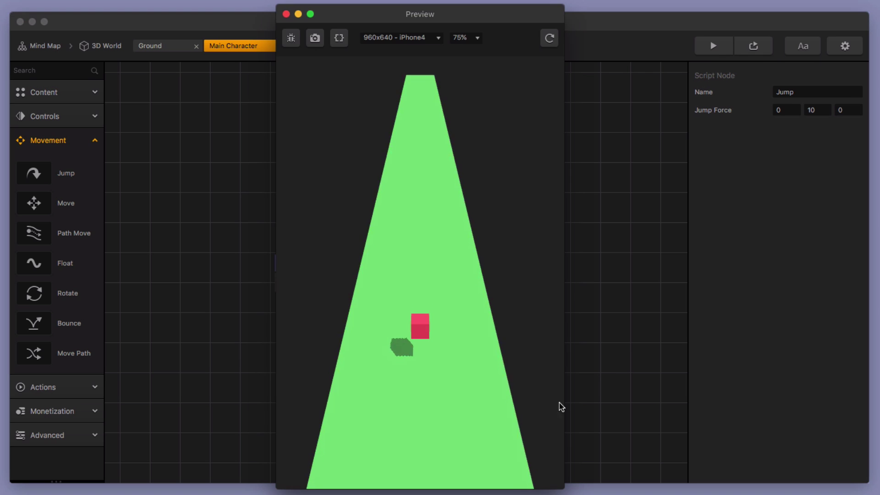
click(436, 391)
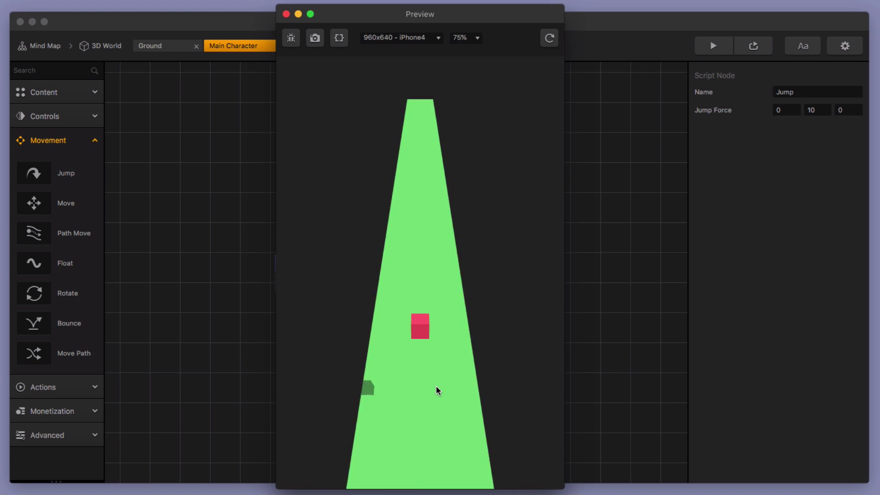
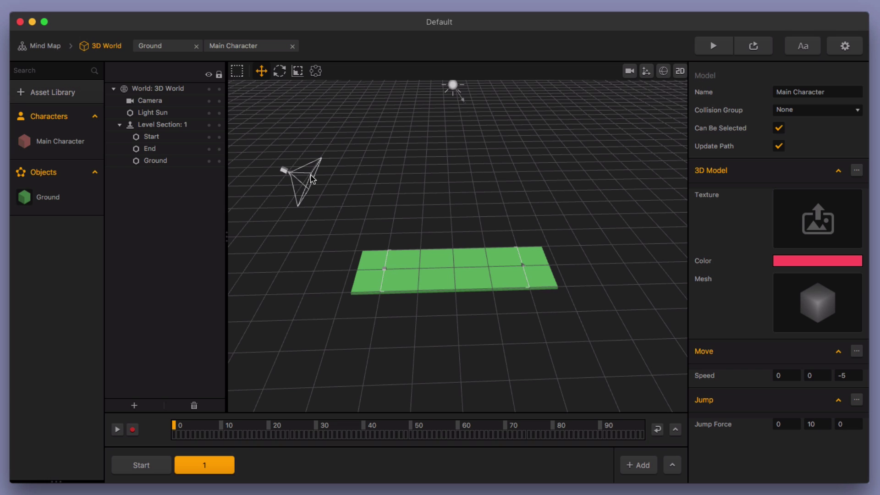
Step: Look through the game camera in the 3D World and orbit it to a side view of the Ground
scroll(490, 215, down, 2)
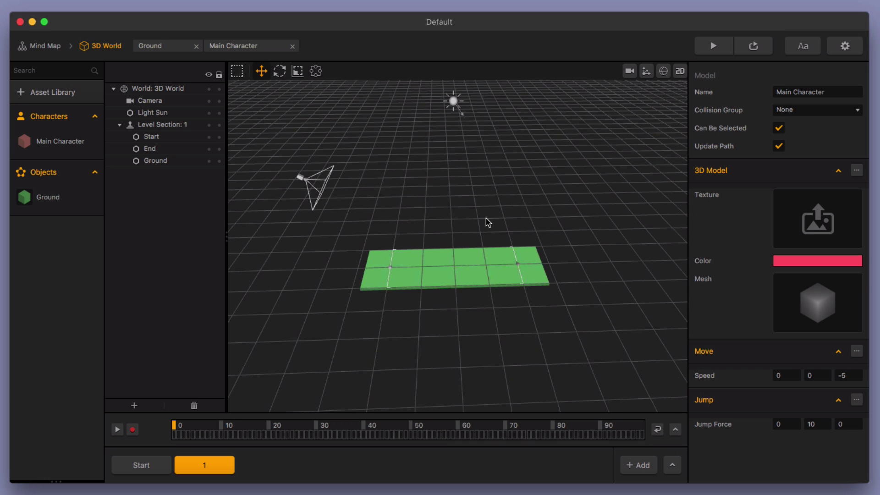
scroll(488, 222, down, 4)
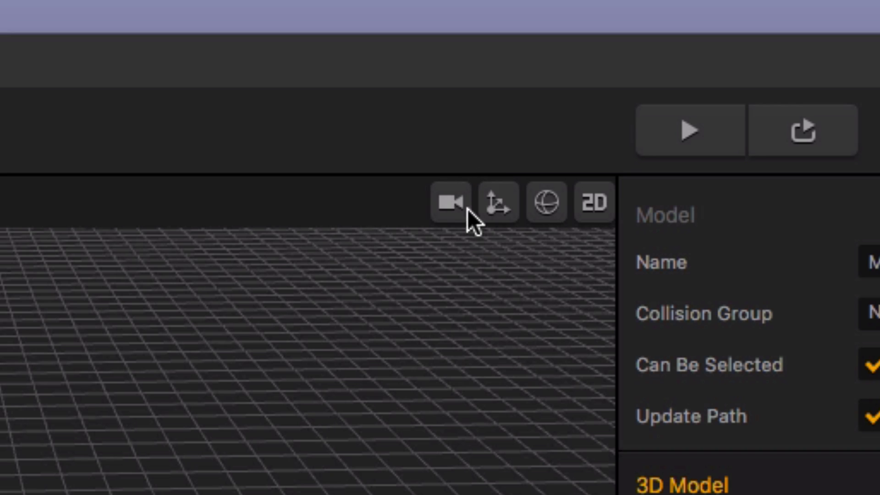
click(463, 214)
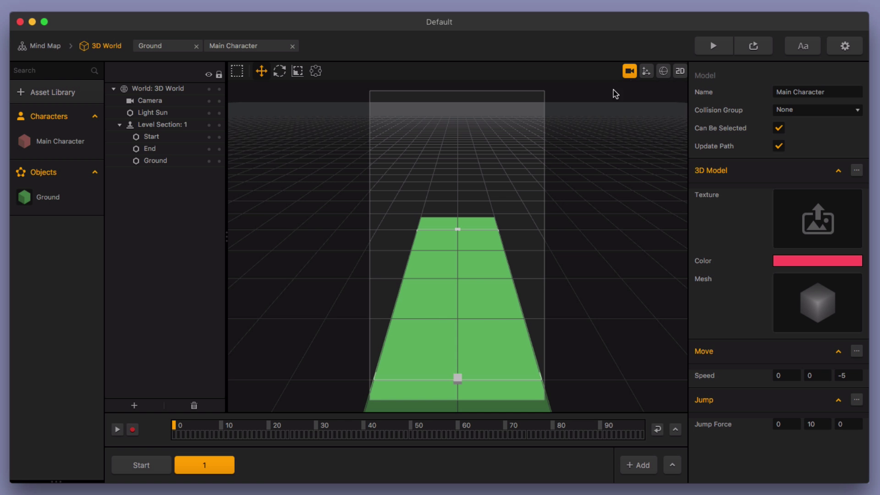
middle_drag(552, 285, 452, 310)
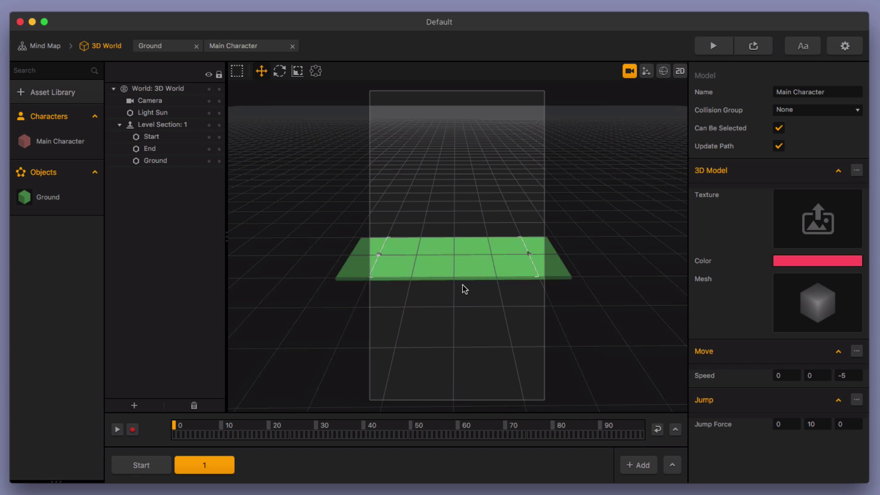
Step: Preview the game with a jump from the side camera, close the preview, and leave the camera view
click(720, 50)
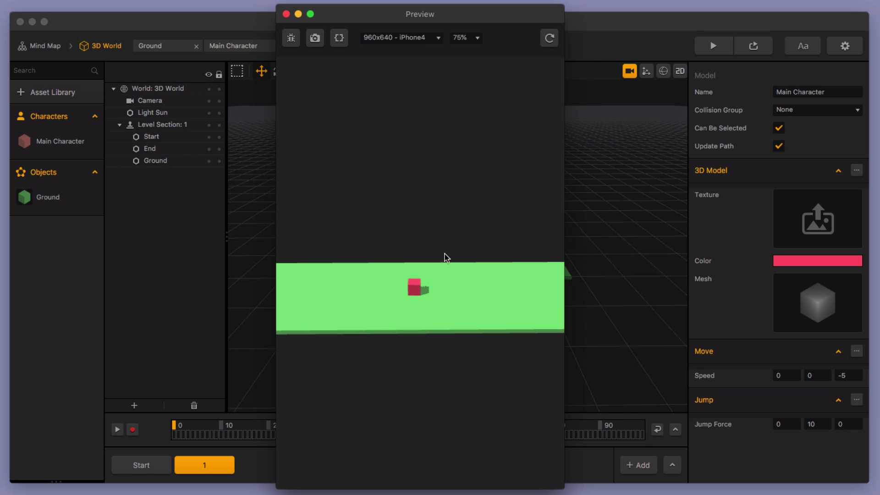
click(430, 257)
click(286, 15)
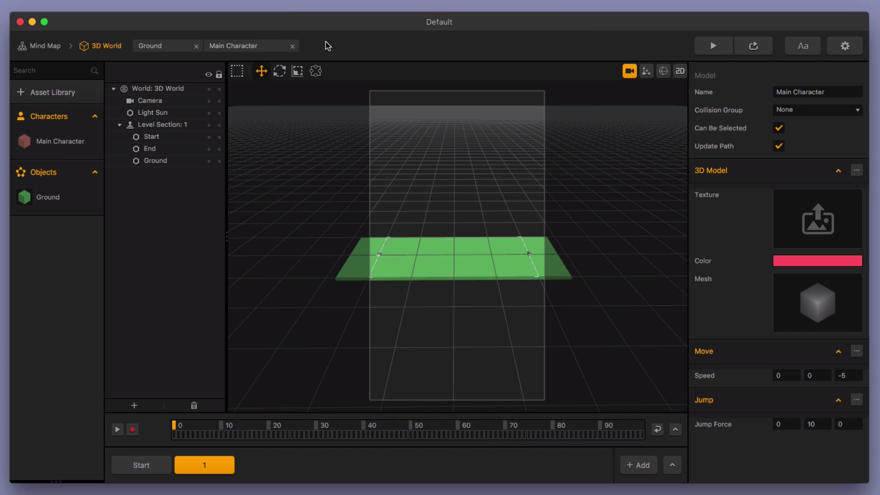
click(629, 72)
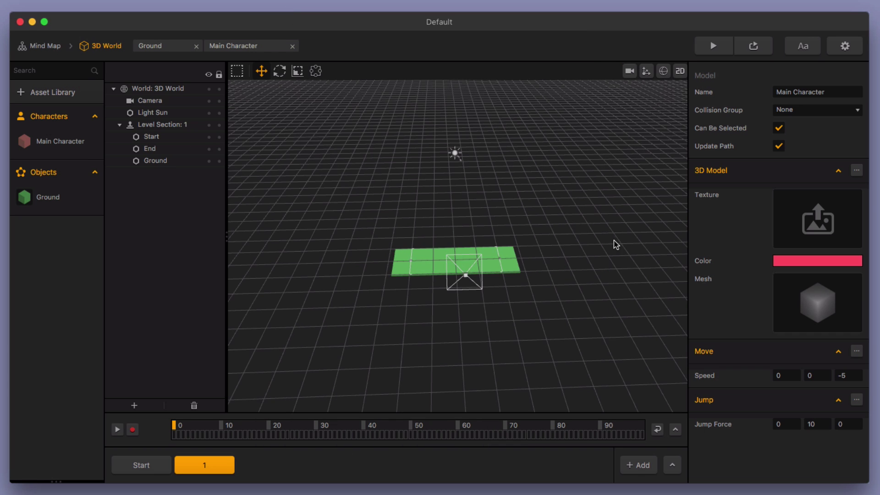
Step: Set the Y Rotation Factor of the Main Character's Start node to 0 and check the movement in the preview
double_click(62, 146)
click(357, 283)
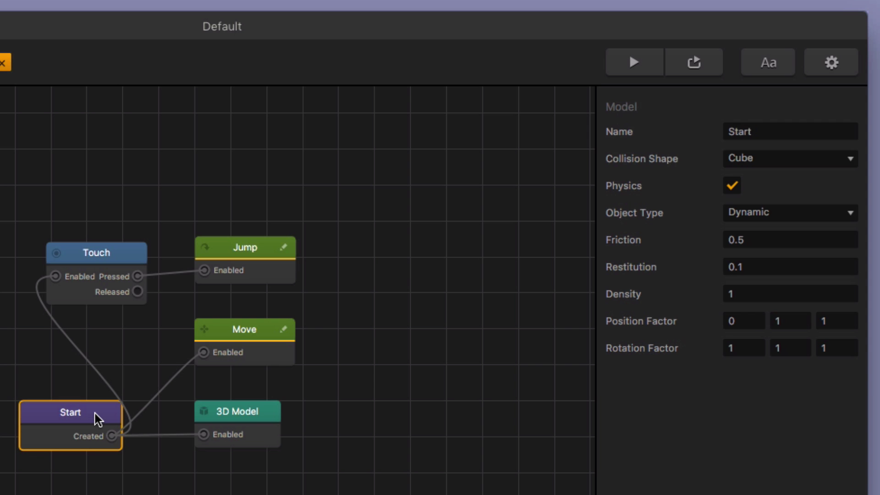
click(799, 350)
key(BackSpace)
text(0)
click(781, 393)
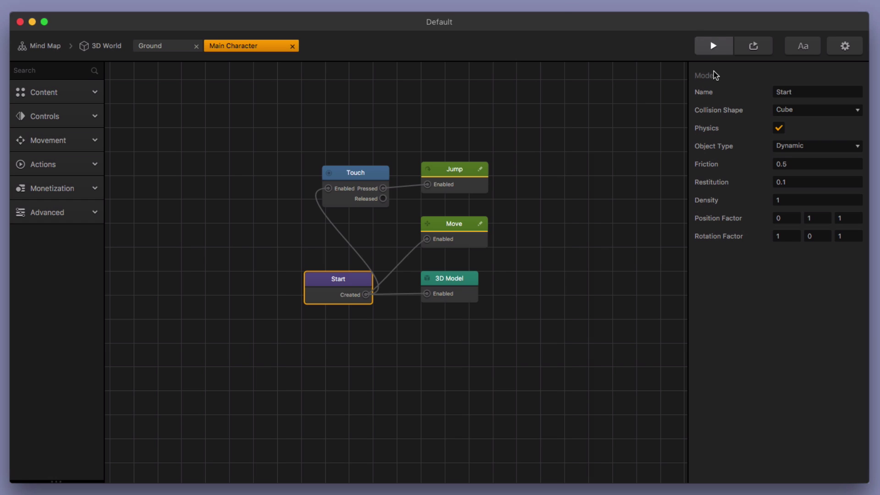
click(634, 61)
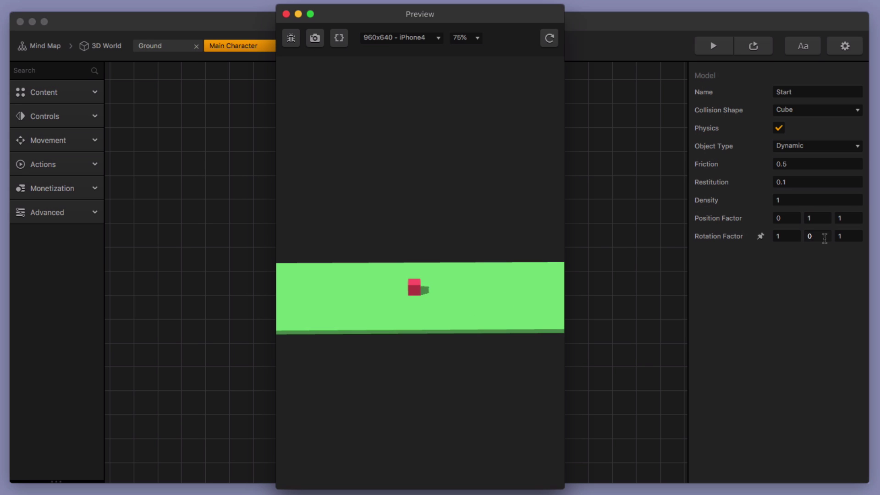
click(286, 15)
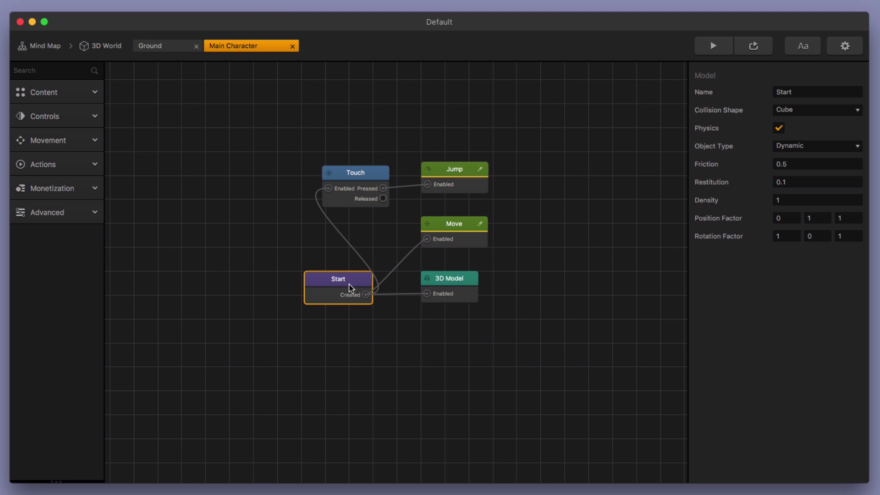
Step: Move the Start node farther from the other nodes and open the Jump node's script for editing
drag(351, 288, 276, 282)
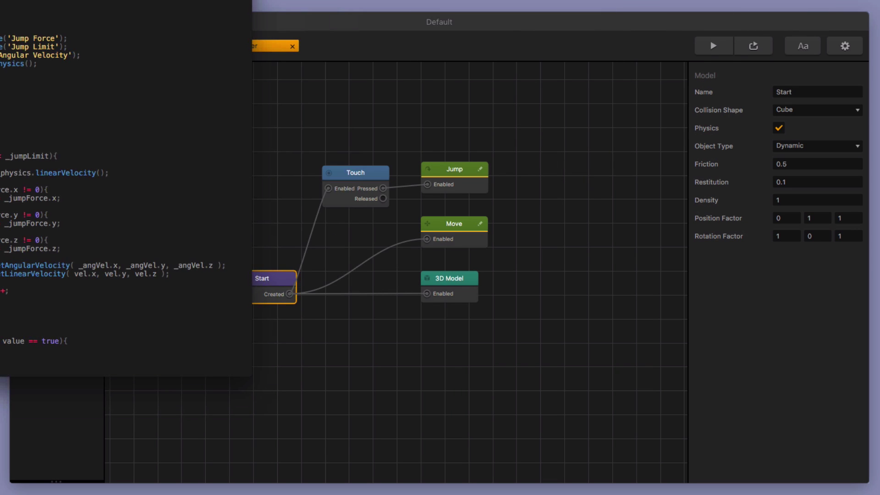
drag(0, 0, 879, 22)
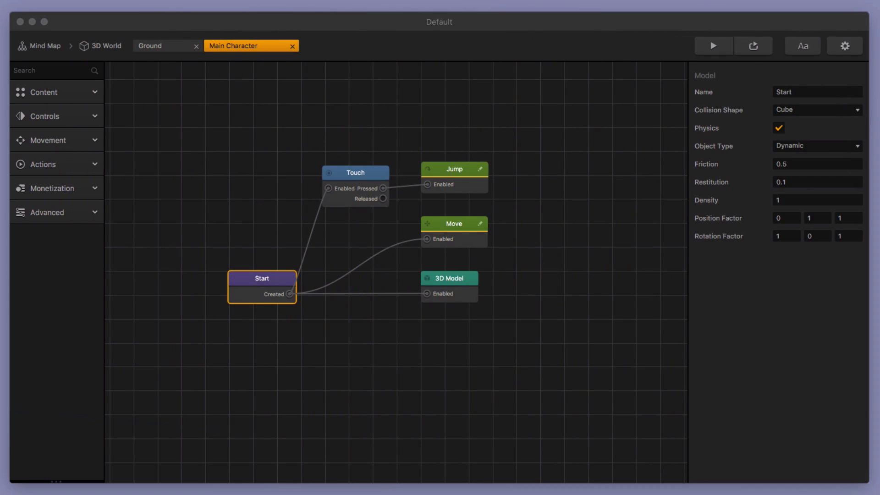
drag(469, 172, 468, 175)
click(479, 171)
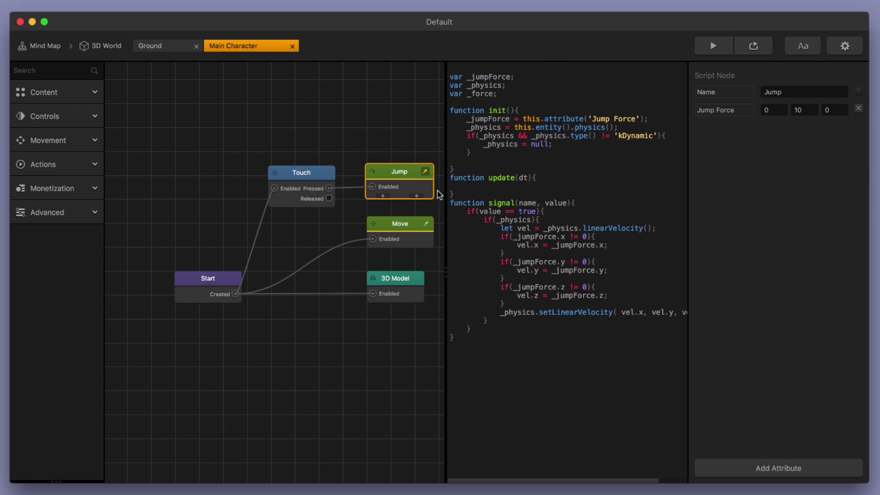
drag(443, 269, 272, 303)
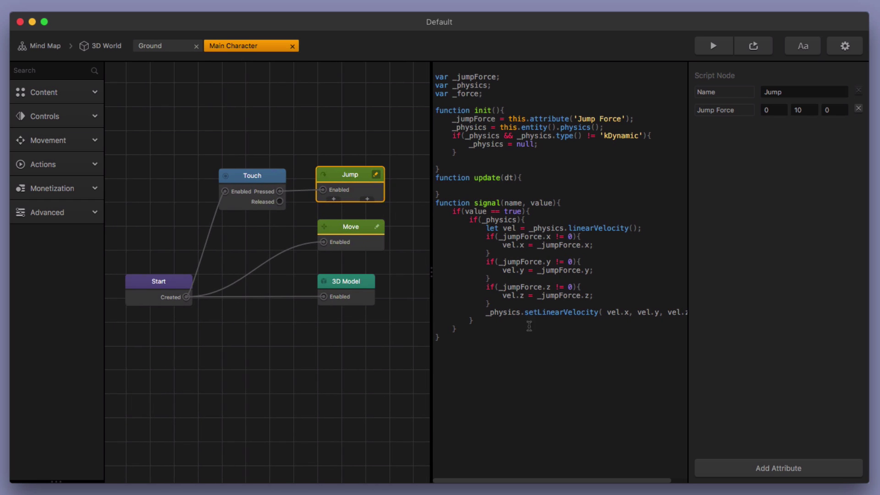
Step: Widen the script editor and add an attribute named Jump Limit to the Jump node
drag(432, 273, 395, 273)
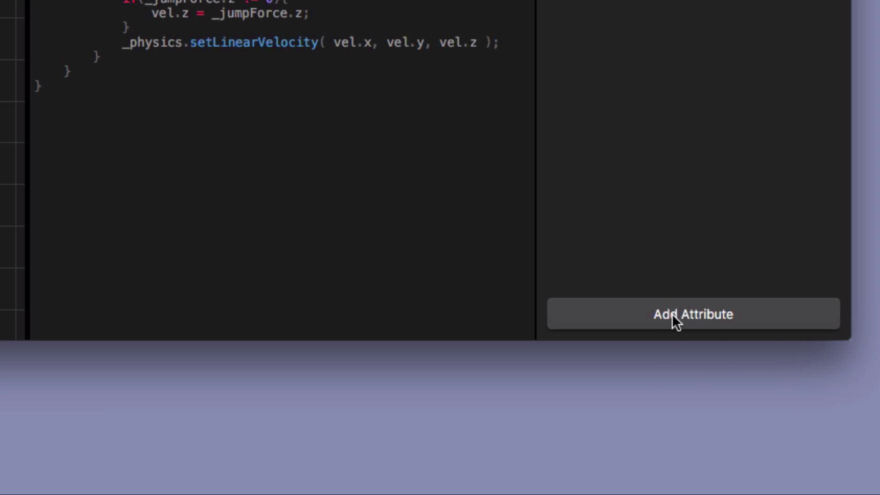
click(765, 471)
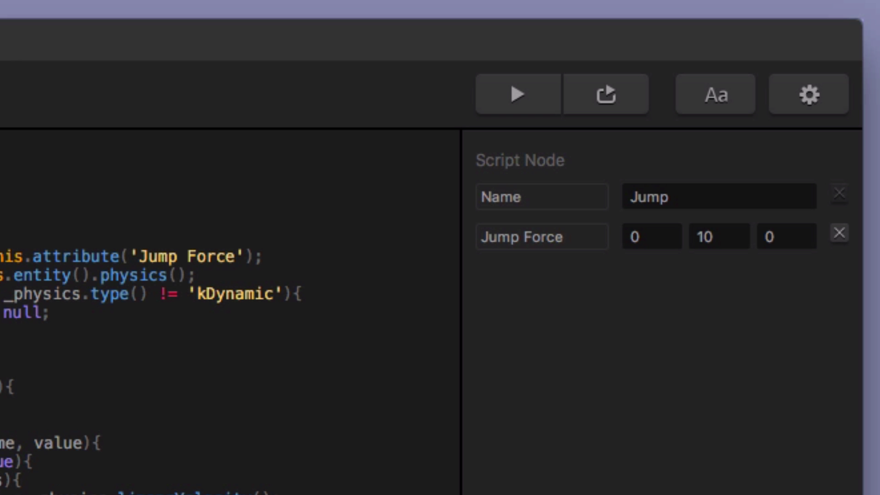
click(819, 481)
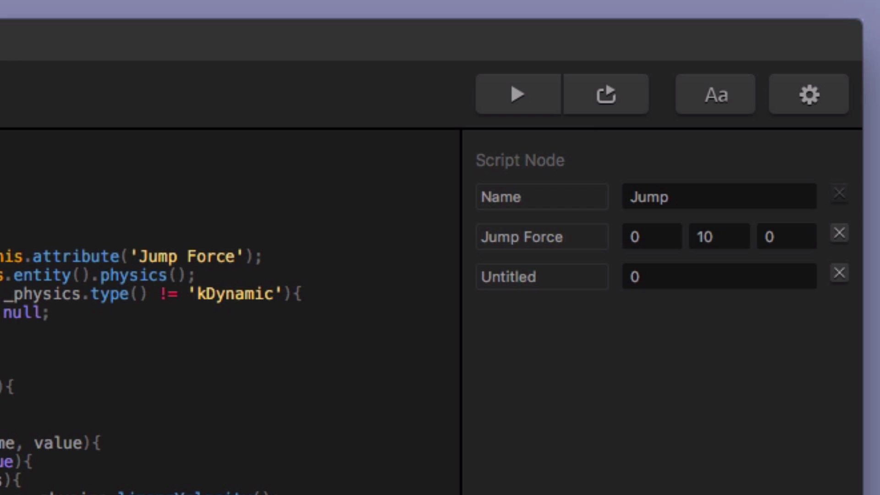
click(579, 277)
double_click(579, 277)
text(Jum)
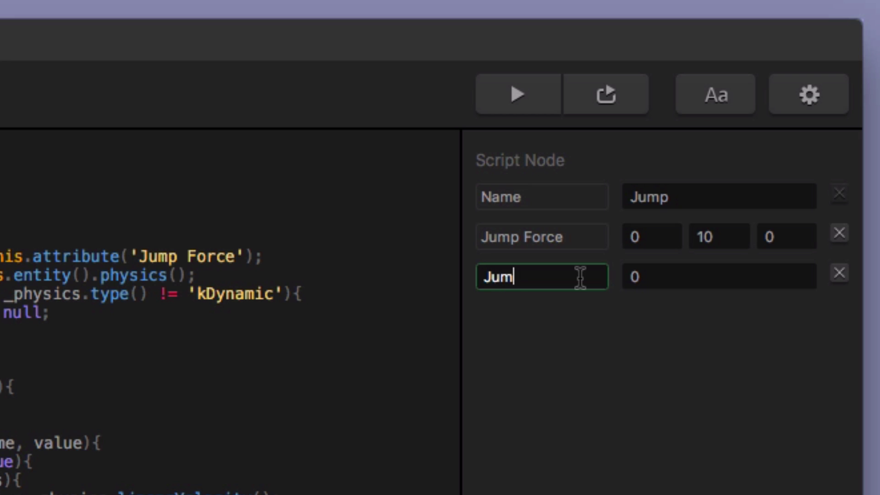
text(p Le)
key(BackSpace)
key(BackSpace)
key(BackSpace)
text(Limit)
key(Return)
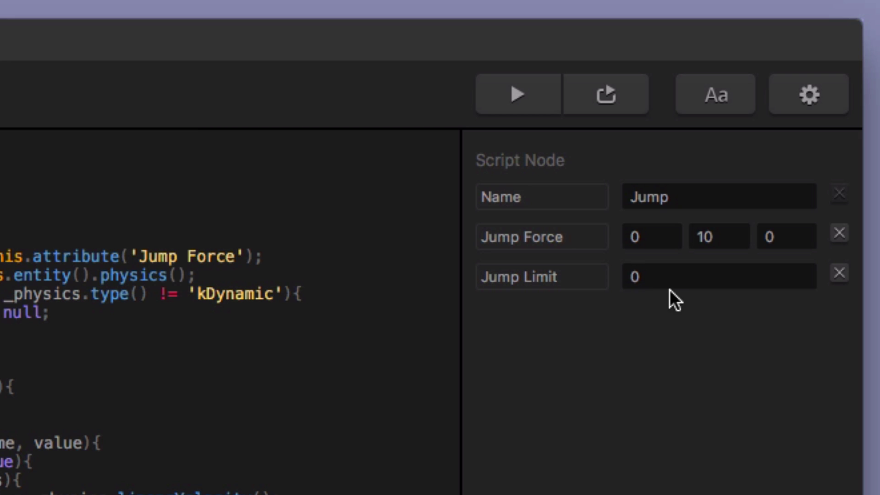
Step: Set the Jump node's Jump Limit attribute to 2
click(677, 274)
click(678, 274)
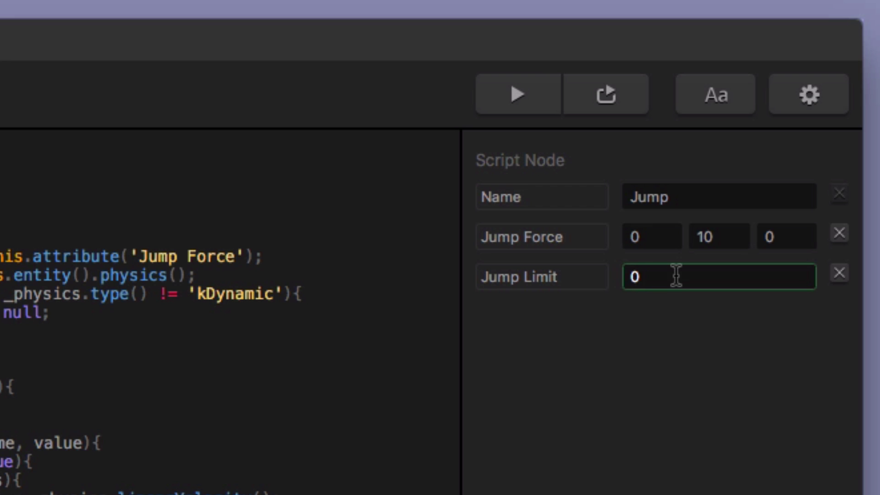
key(BackSpace)
text(2)
click(641, 370)
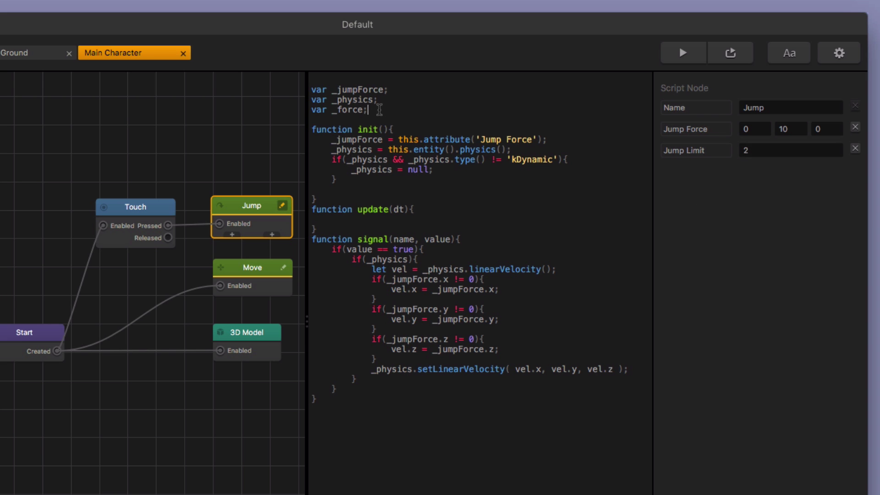
Step: Declare a _jumpLimit variable below the _force declaration in the Jump script
key(Return)
text(var )
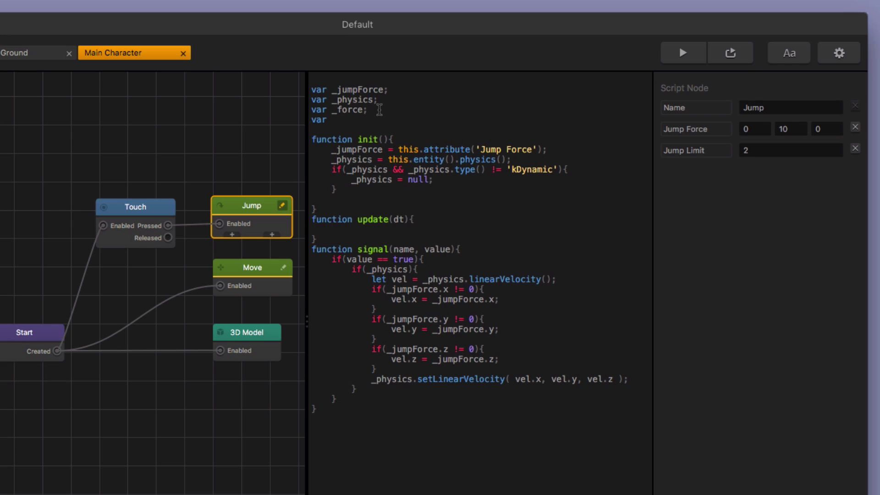
text(_jumpLimit;)
Step: Duplicate the _jumpForce attribute assignment on a new line directly below it in the init function
click(560, 150)
key(Return)
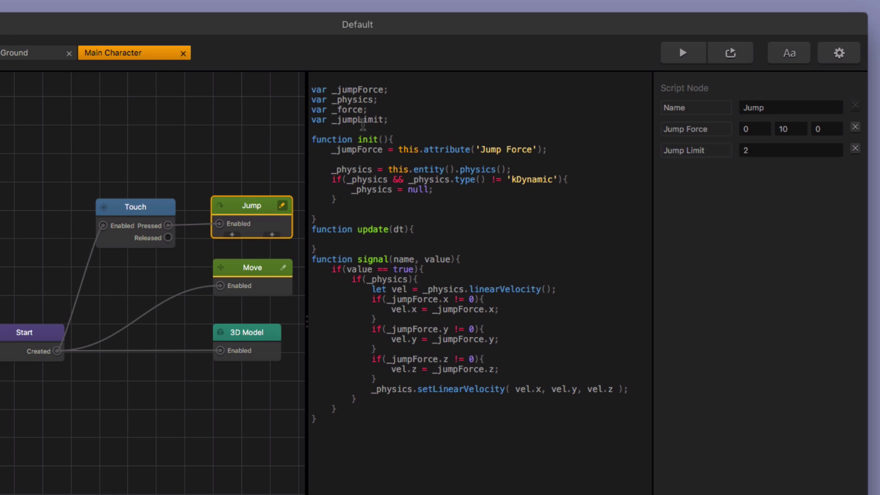
drag(547, 150, 326, 153)
key(super+c)
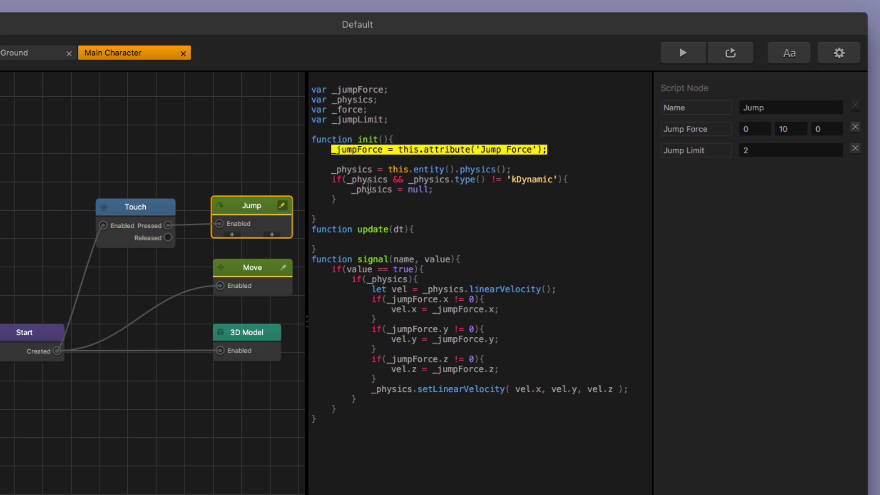
click(339, 158)
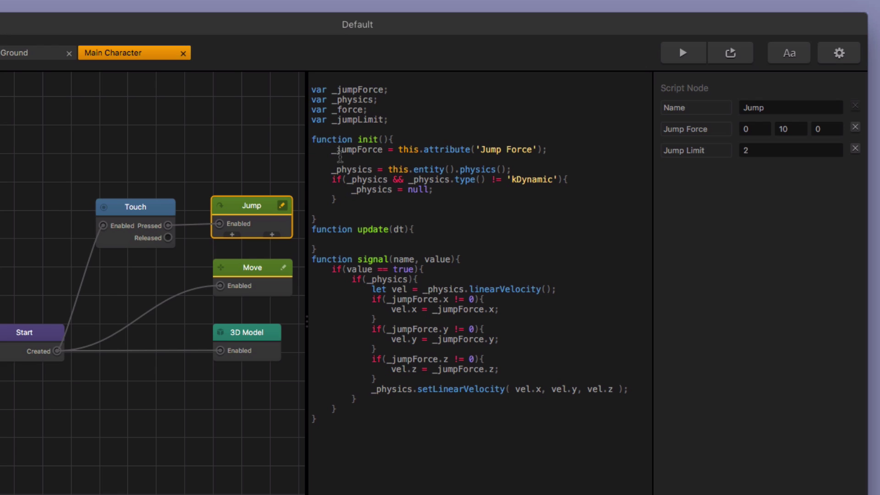
key(super+v)
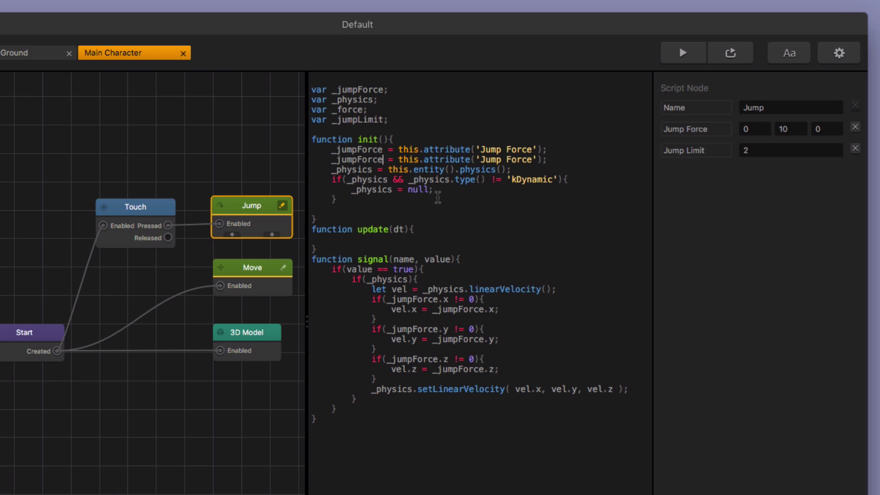
Step: Add two blank lines below the duplicated assignment and change its variable to _jumpLimit
click(556, 158)
key(Return)
key(Return)
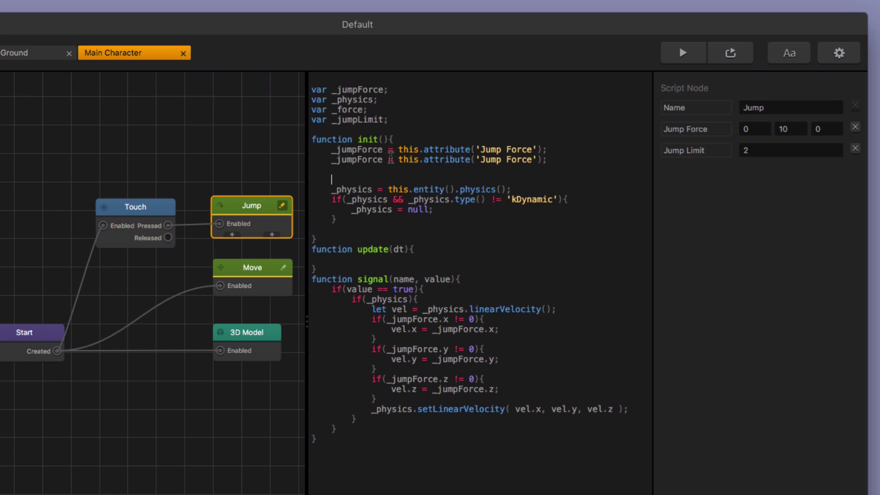
key(BackSpace)
key(BackSpace)
key(BackSpace)
key(BackSpace)
key(BackSpace)
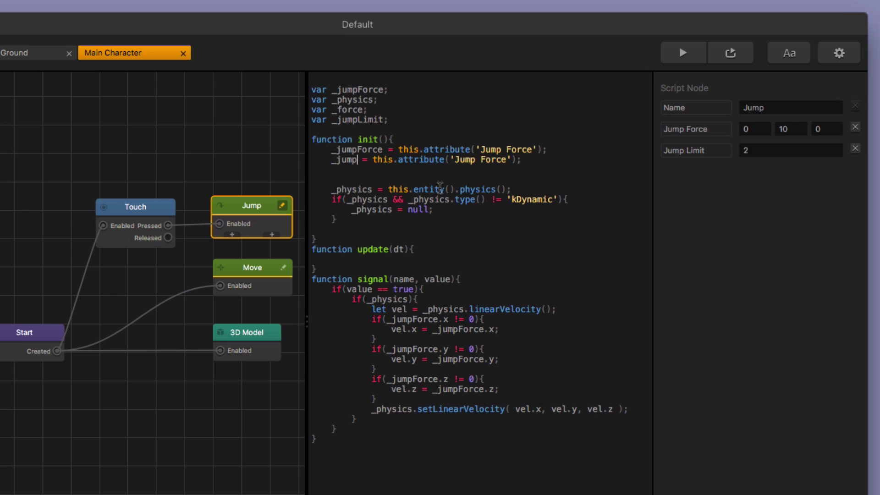
text(Limit)
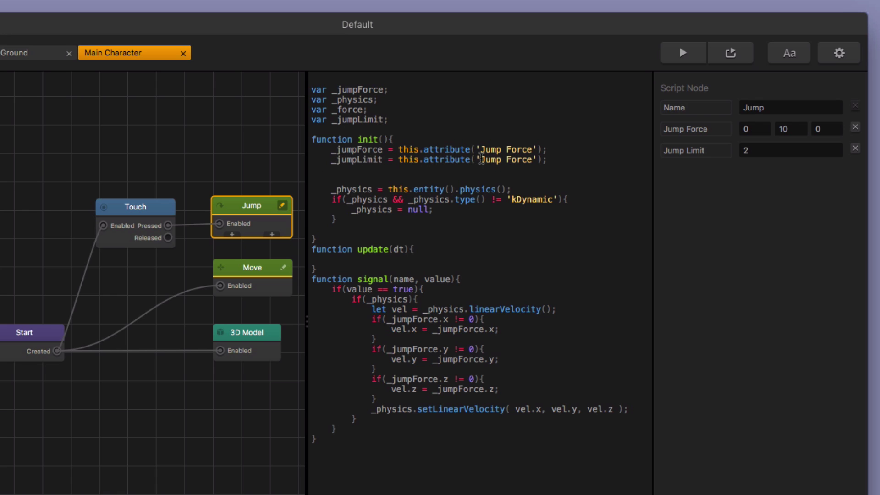
Step: Make the _jumpLimit assignment in the init function read the 'Jump Limit' attribute
click(533, 160)
key(BackSpace)
key(BackSpace)
key(BackSpace)
key(BackSpace)
key(BackSpace)
text(Limit)
click(589, 178)
click(743, 150)
Step: Add five blank lines before the closing brace of the signal function
key(Return)
key(Return)
key(Return)
key(Return)
key(Return)
drag(309, 279, 464, 280)
click(478, 285)
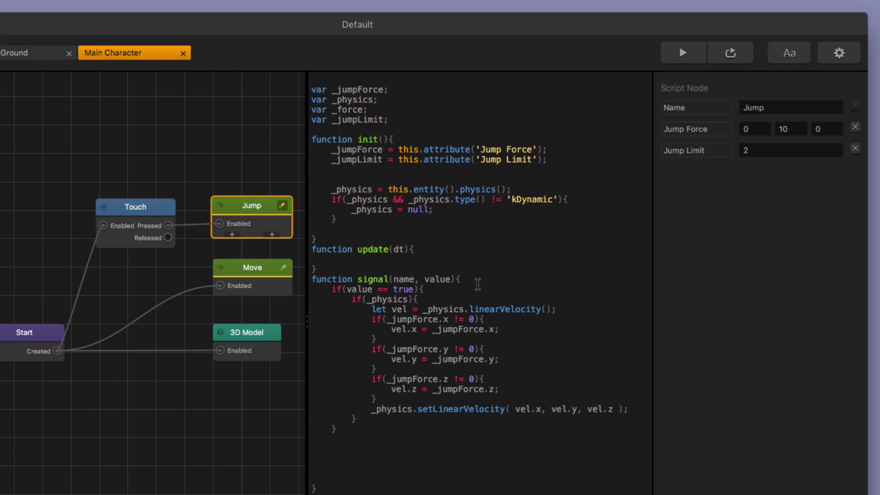
click(357, 465)
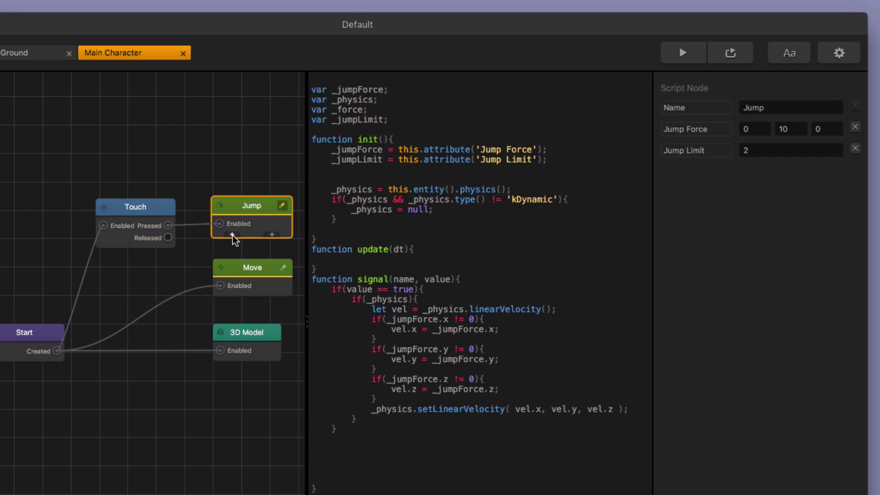
Step: Move the Touch and Jump nodes higher above the Move node and reopen the Jump node's script
drag(145, 212, 121, 191)
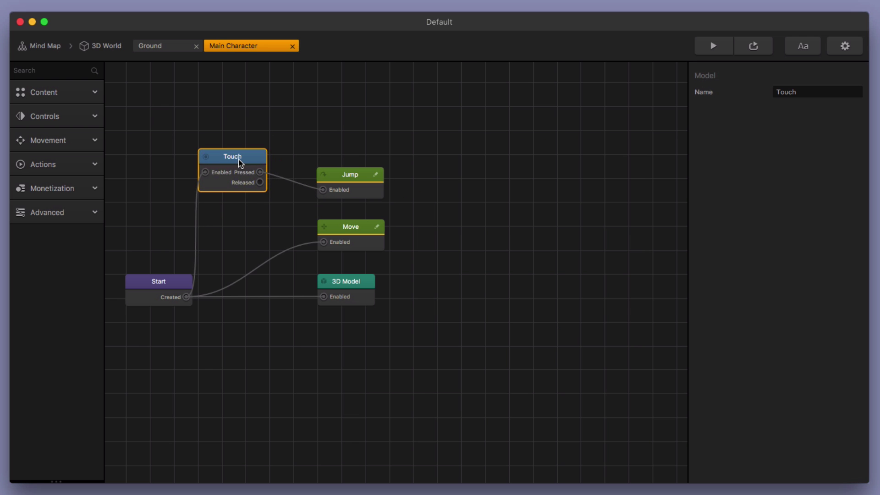
drag(339, 181, 342, 159)
drag(214, 117, 215, 115)
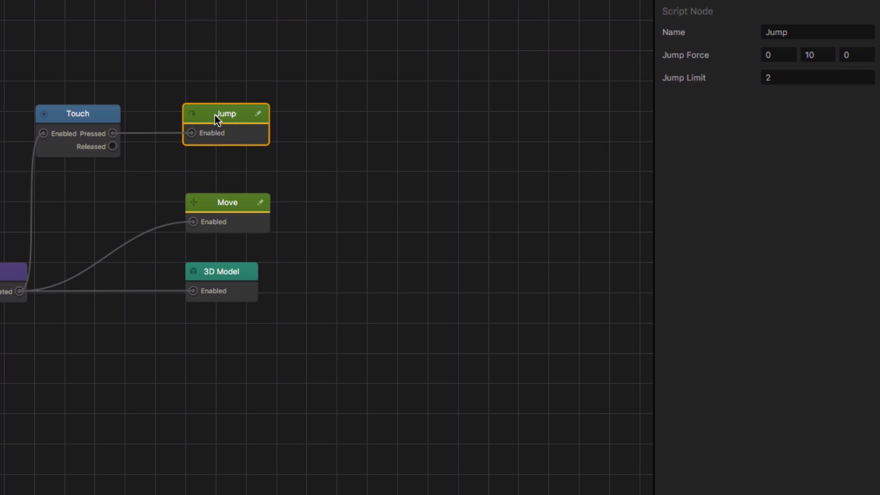
click(258, 114)
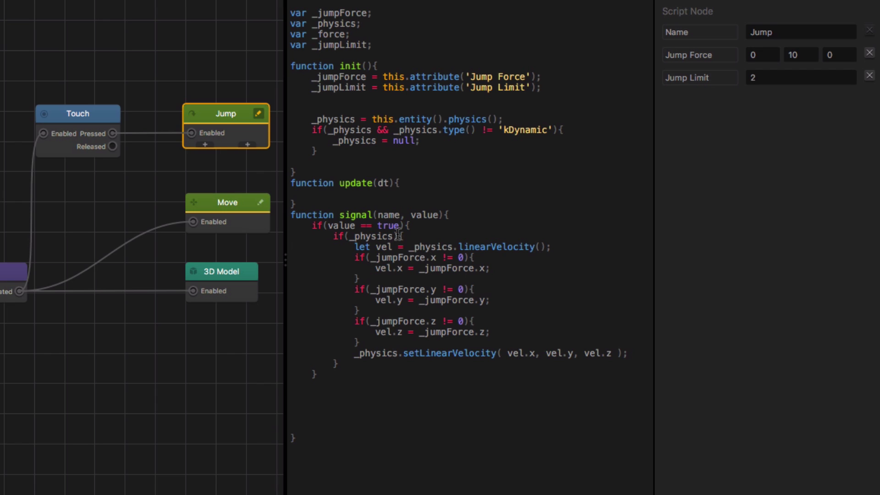
Step: Insert the condition if(name == 'Enabled'){ at the start of the signal function, above the value check
click(458, 212)
key(Return)
key(Return)
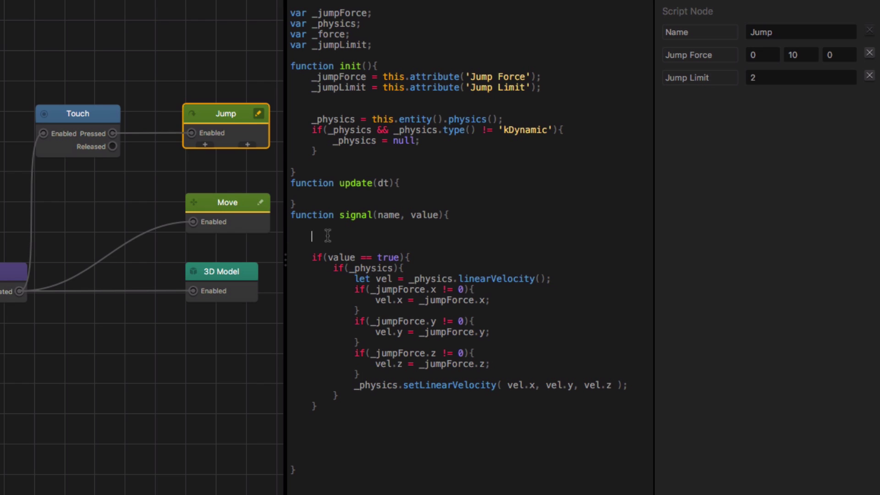
text(if(name ==)
drag(113, 136, 199, 135)
text(led'){)
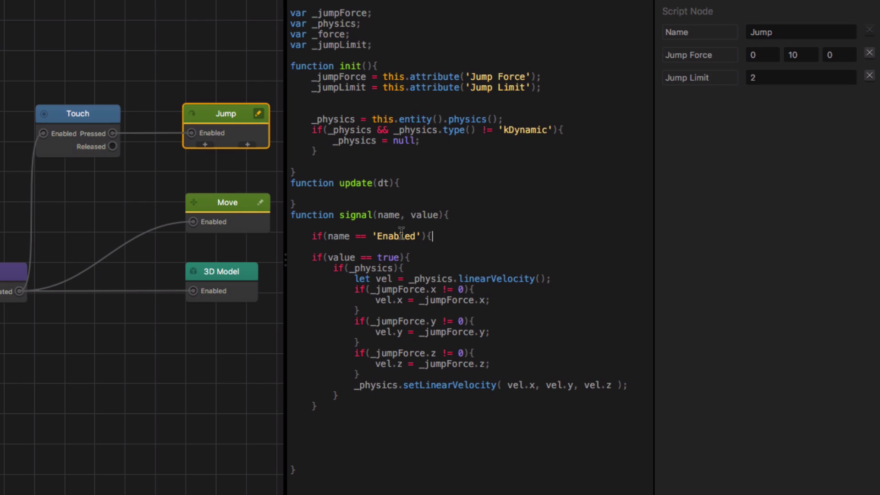
key(Return)
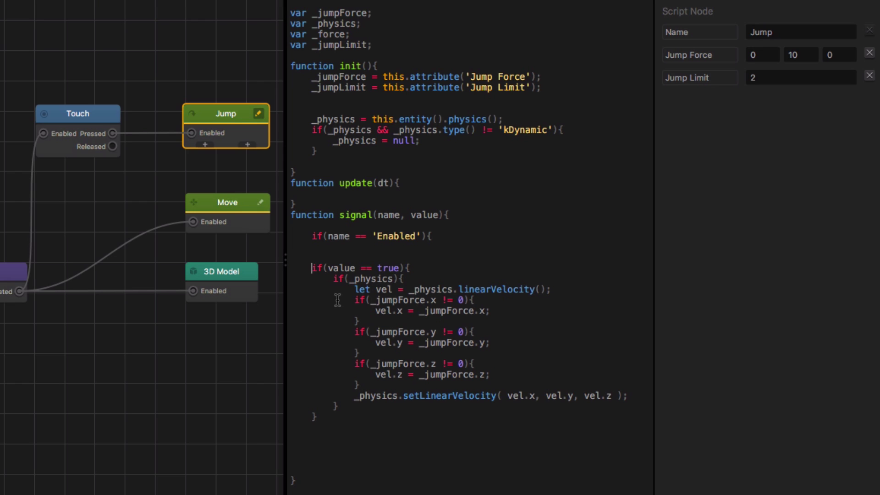
Step: Indent every line of the if(value == true) block one level so it nests inside the 'Enabled' condition
key(Tab)
key(Down)
key(Tab)
key(Down)
key(Tab)
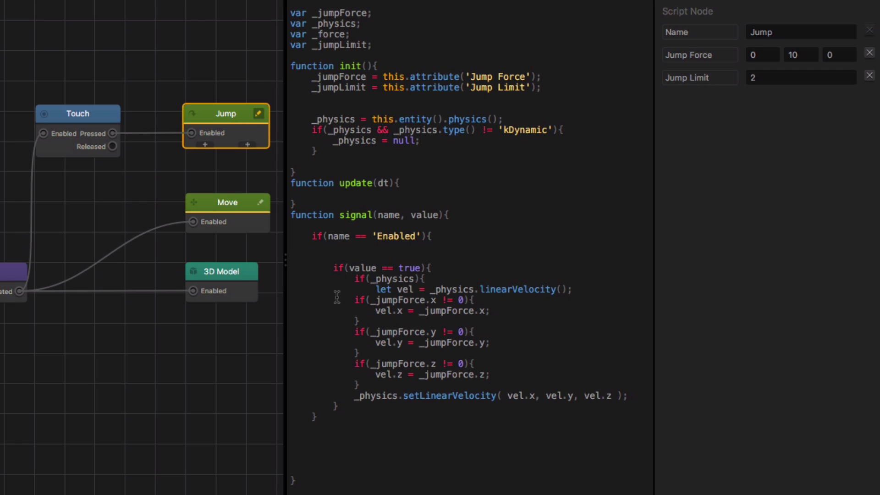
key(Down)
key(Tab)
key(Down)
key(Tab)
key(Down)
key(Tab)
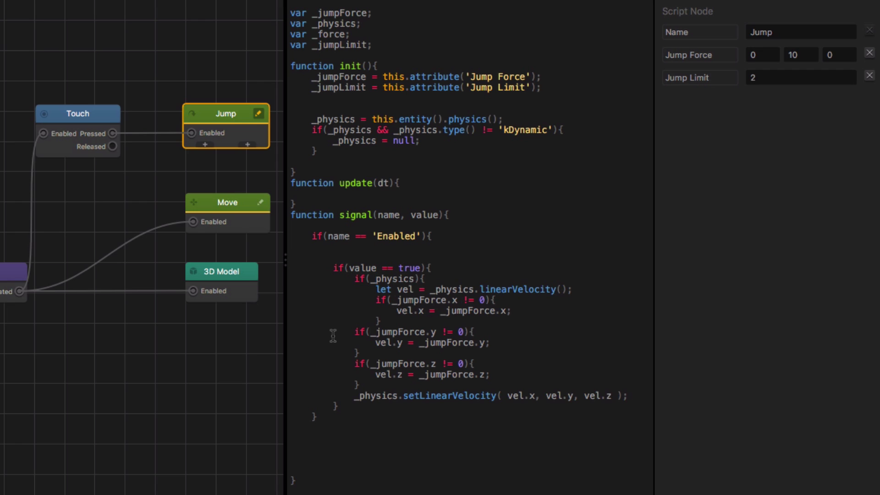
key(Down)
key(Tab)
key(Down)
key(Tab)
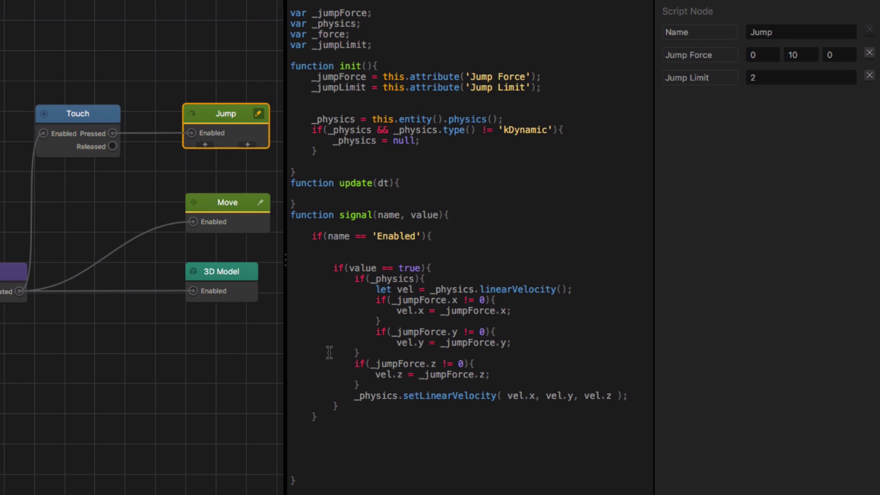
key(Down)
key(Tab)
key(Down)
key(Tab)
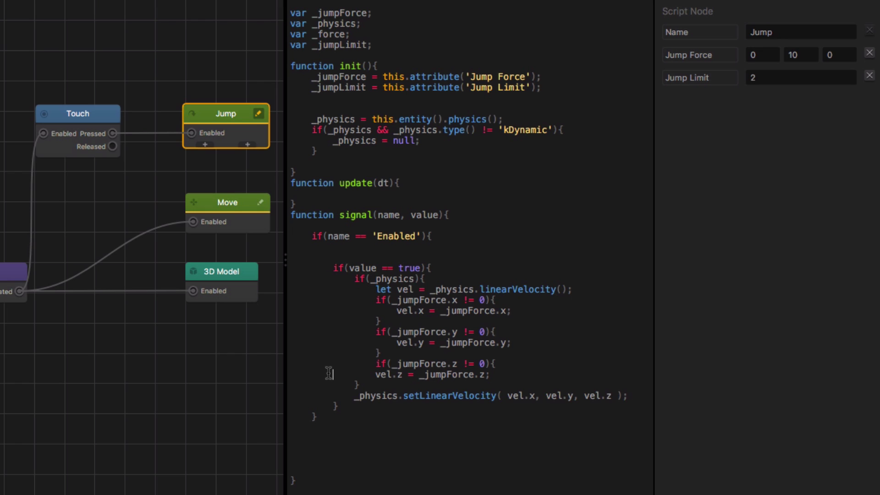
key(Down)
key(Tab)
key(Down)
key(Tab)
key(Down)
key(Tab)
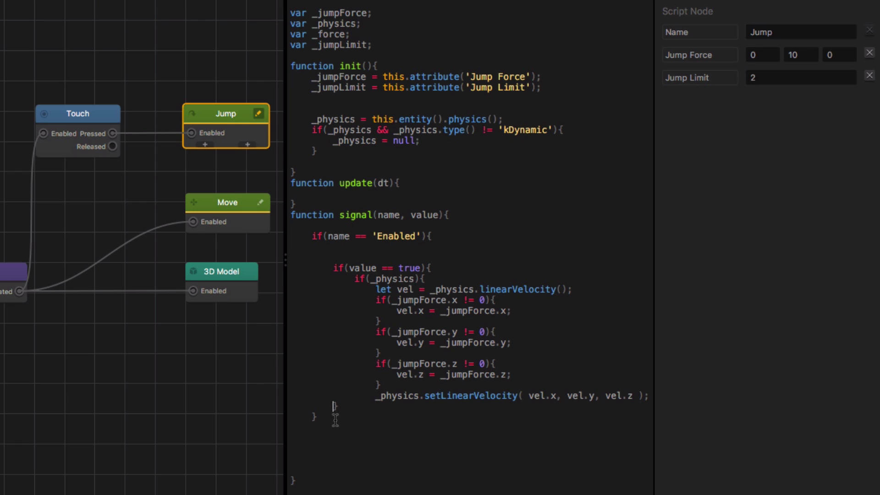
key(Down)
key(Tab)
key(Down)
key(Tab)
Step: Close the 'Enabled' condition with a brace below the indented block and select the whole block
click(434, 236)
click(313, 428)
drag(305, 238, 318, 430)
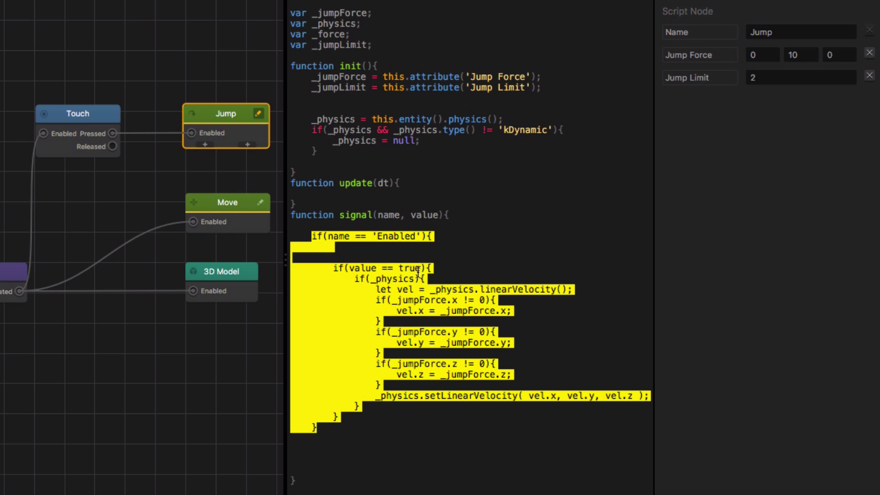